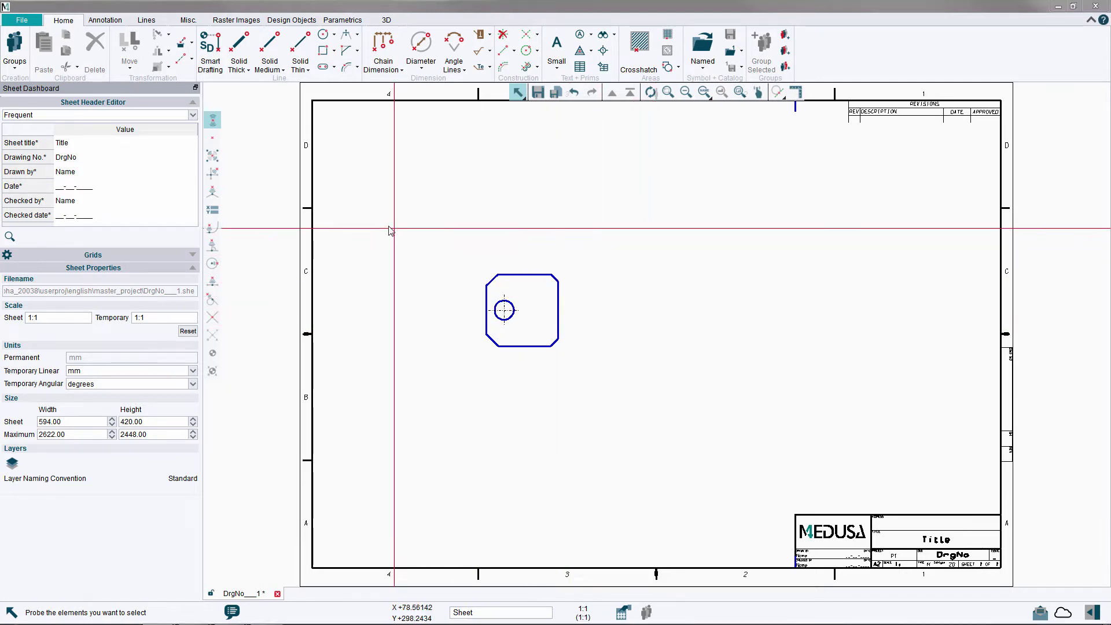
Step: Create a new sheet from the A3 template with its border and title block
left_click(22, 20)
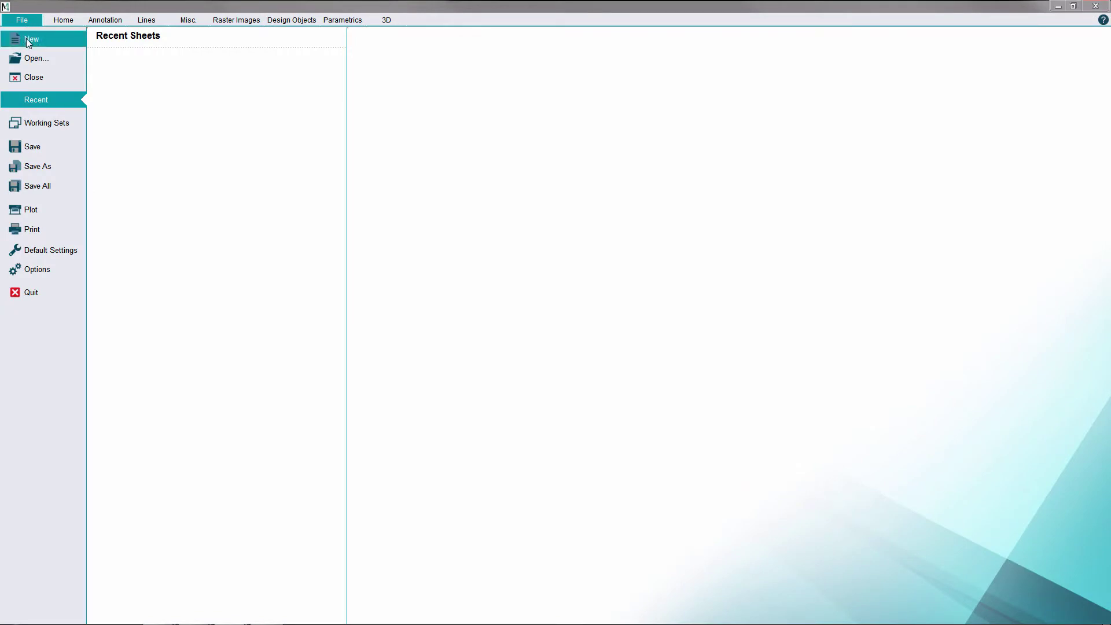
left_click(26, 39)
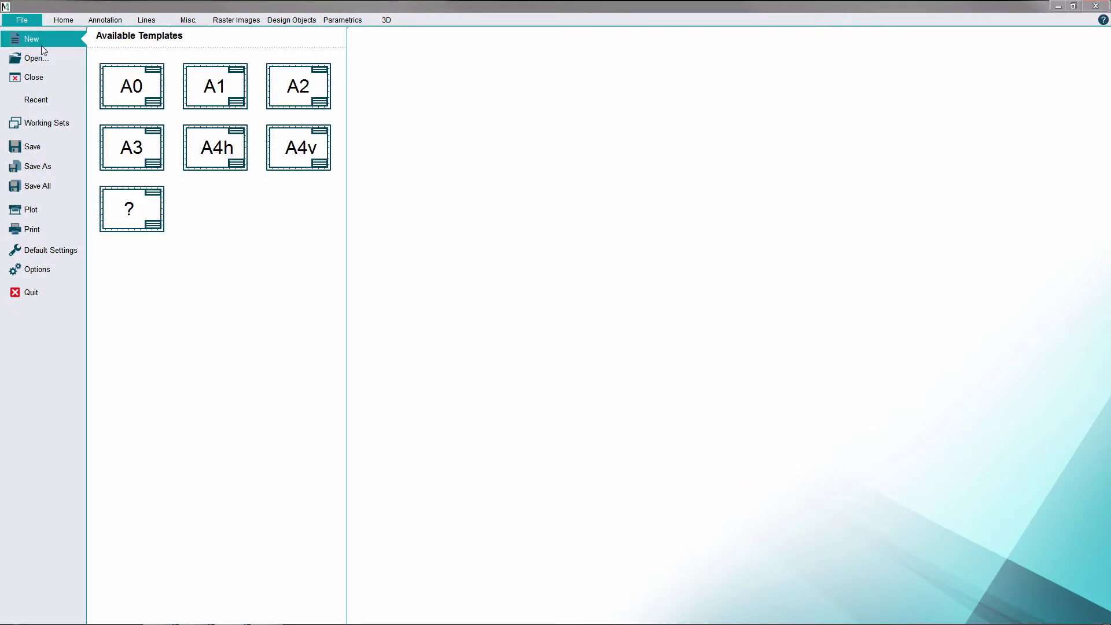
left_click(132, 162)
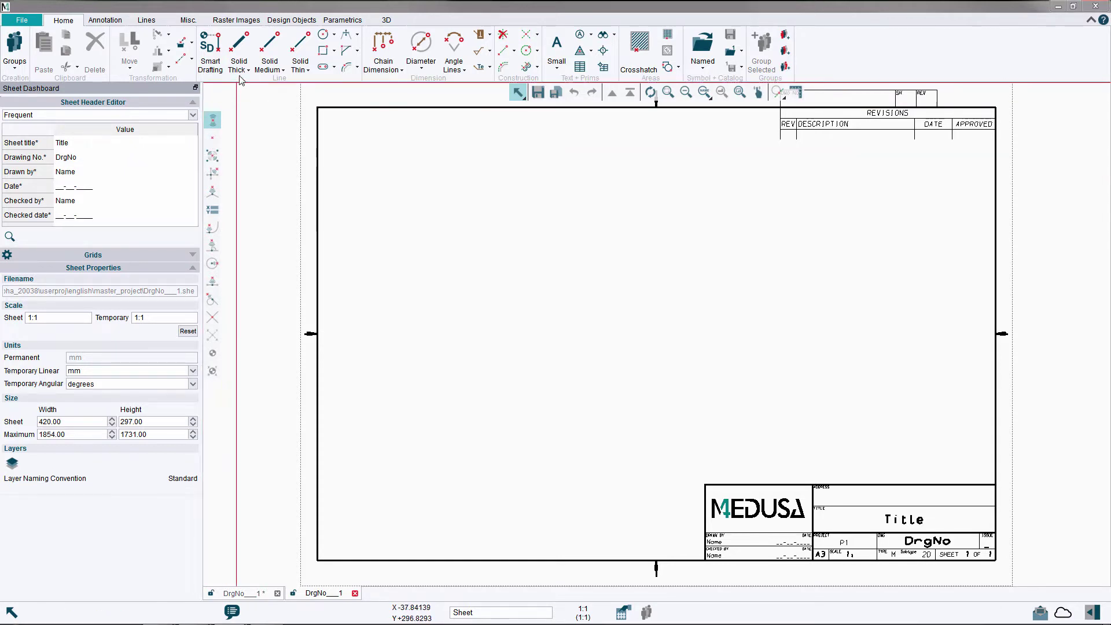
Step: Choose Solid Thick lines with the Protractor and place the line's start point on the sheet
left_click(243, 45)
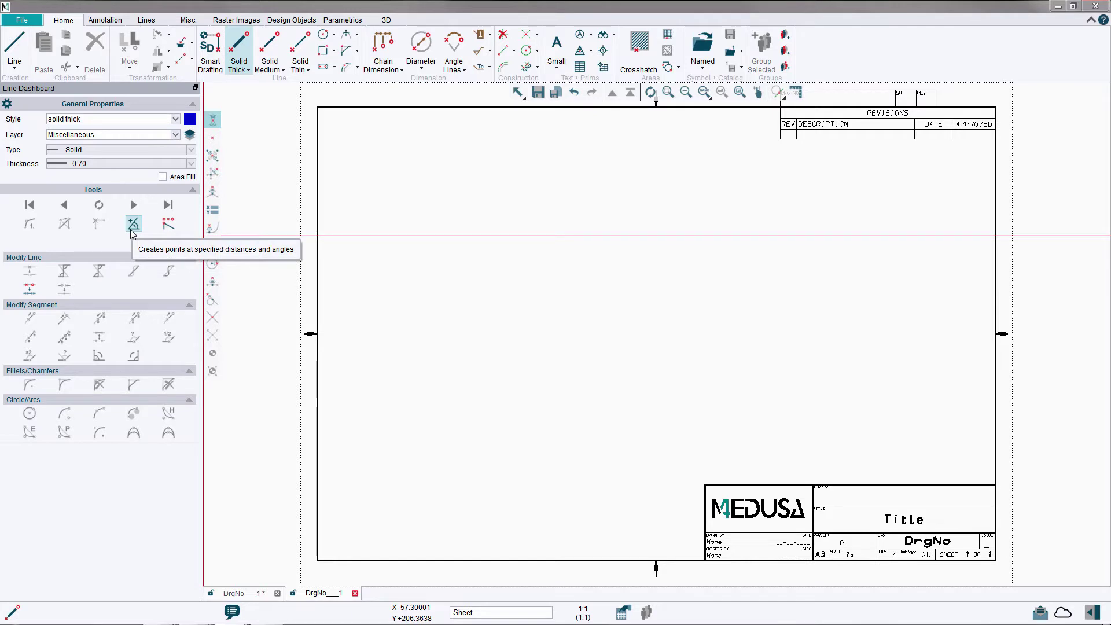
left_click(132, 226)
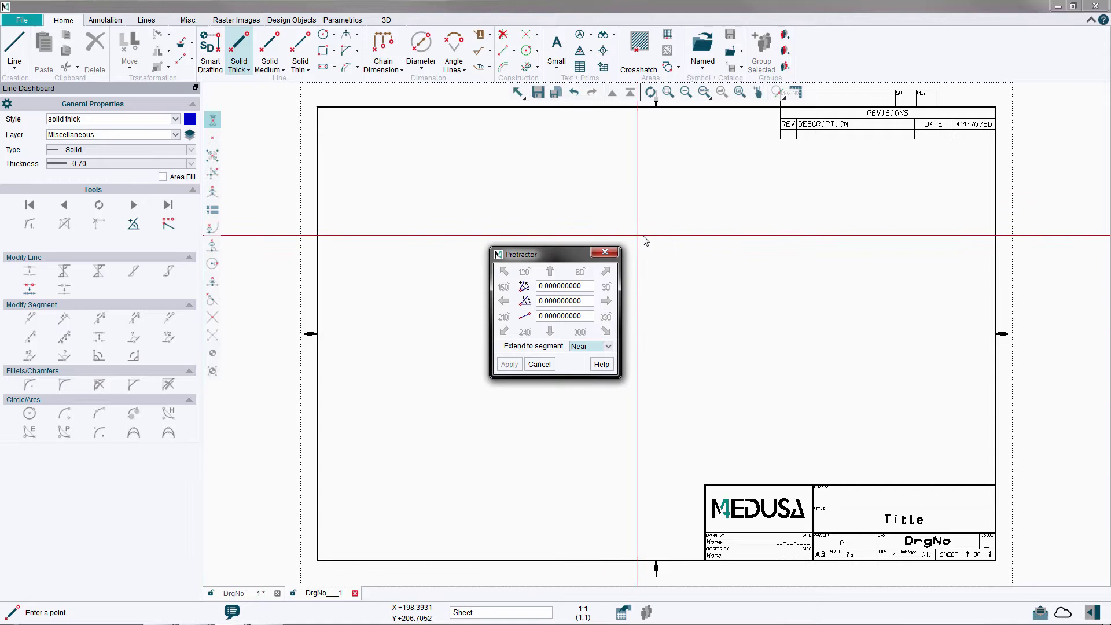
left_click(677, 249)
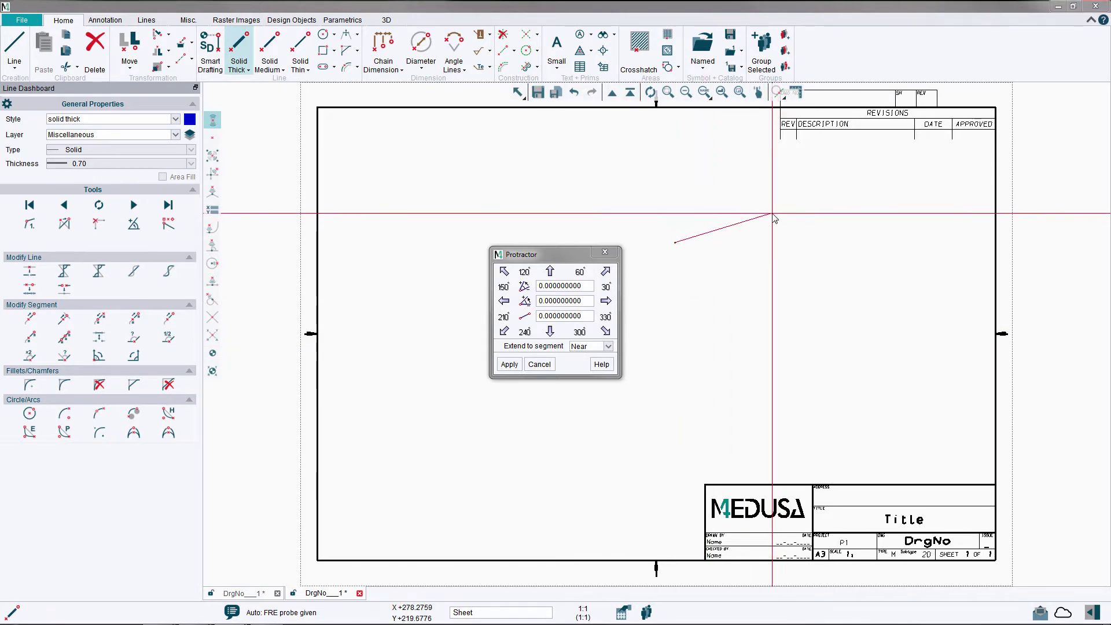
Step: Draw a 50-long rightward top edge, then an 80-long edge downward
left_click(606, 302)
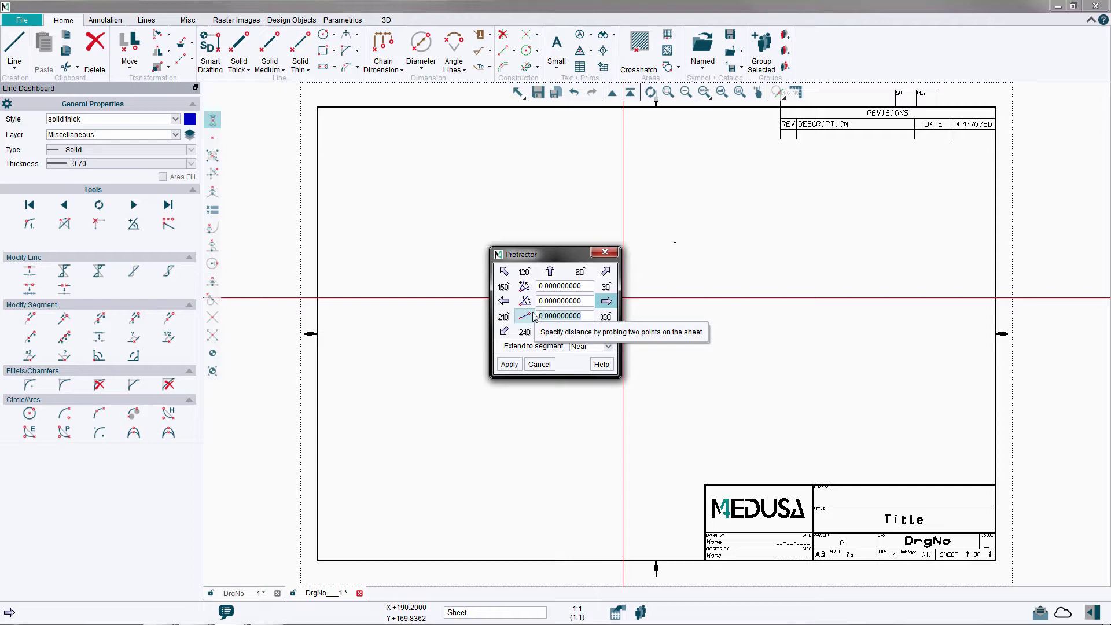
type("50")
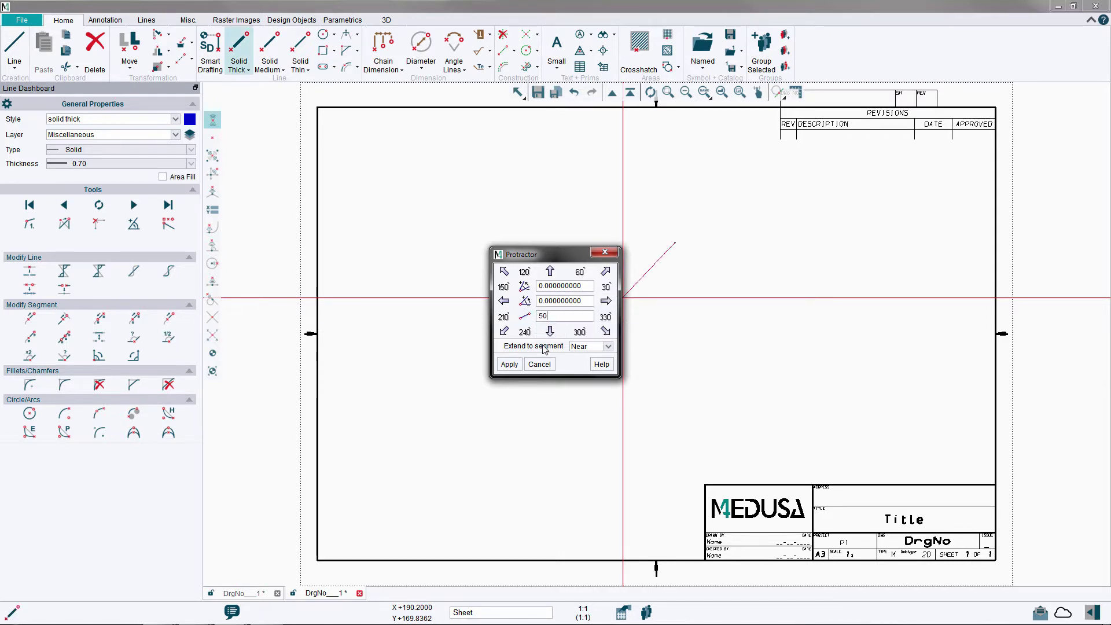
left_click(510, 365)
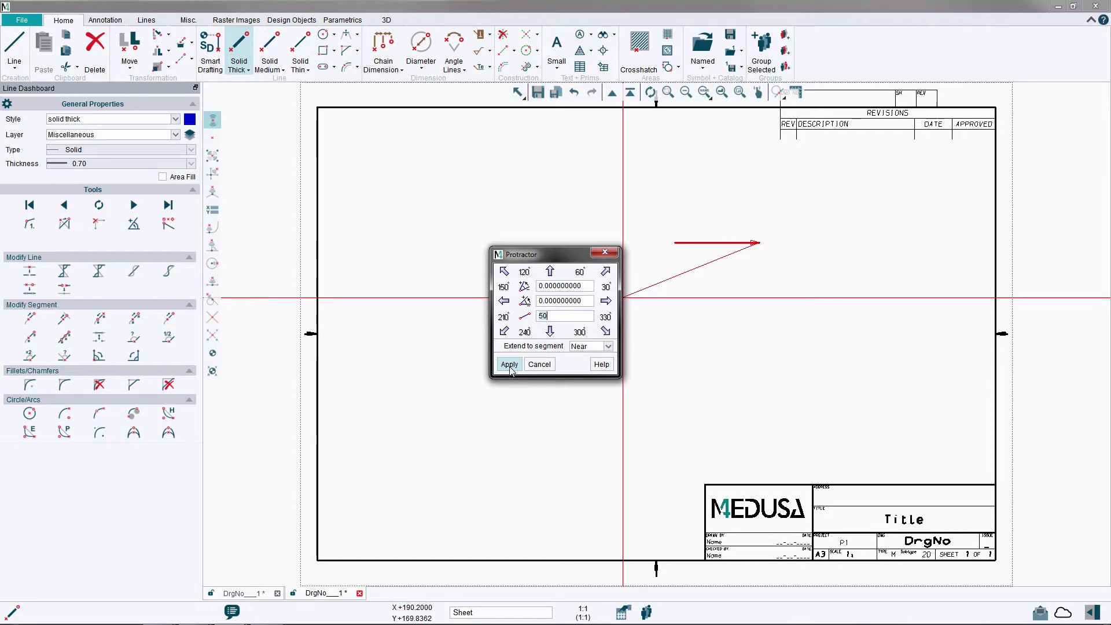
left_click(551, 332)
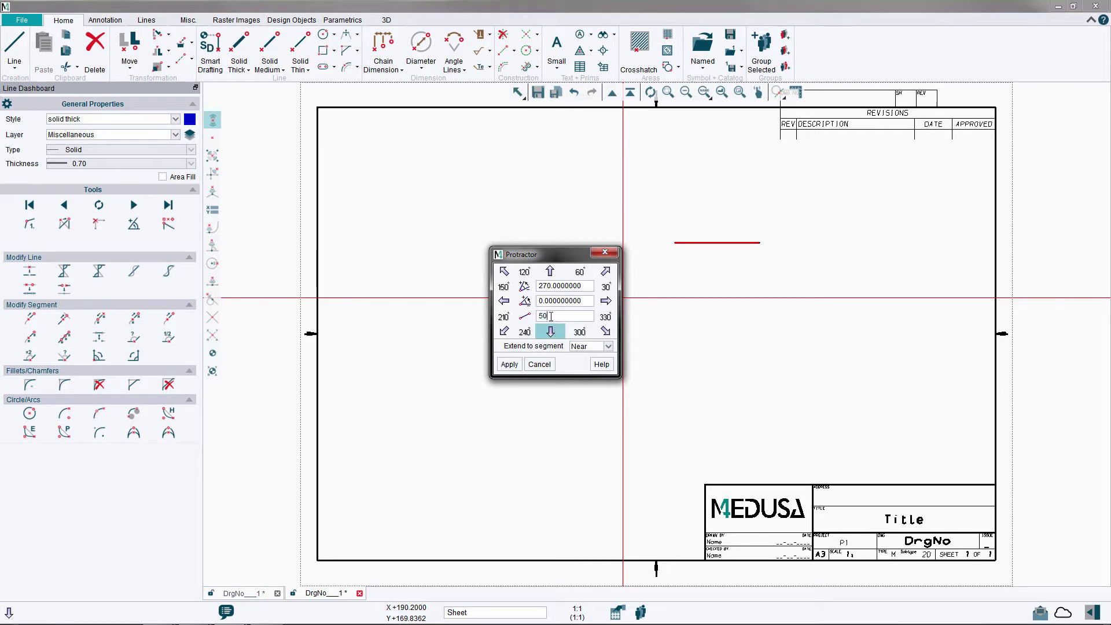
double_click(544, 315)
type("80")
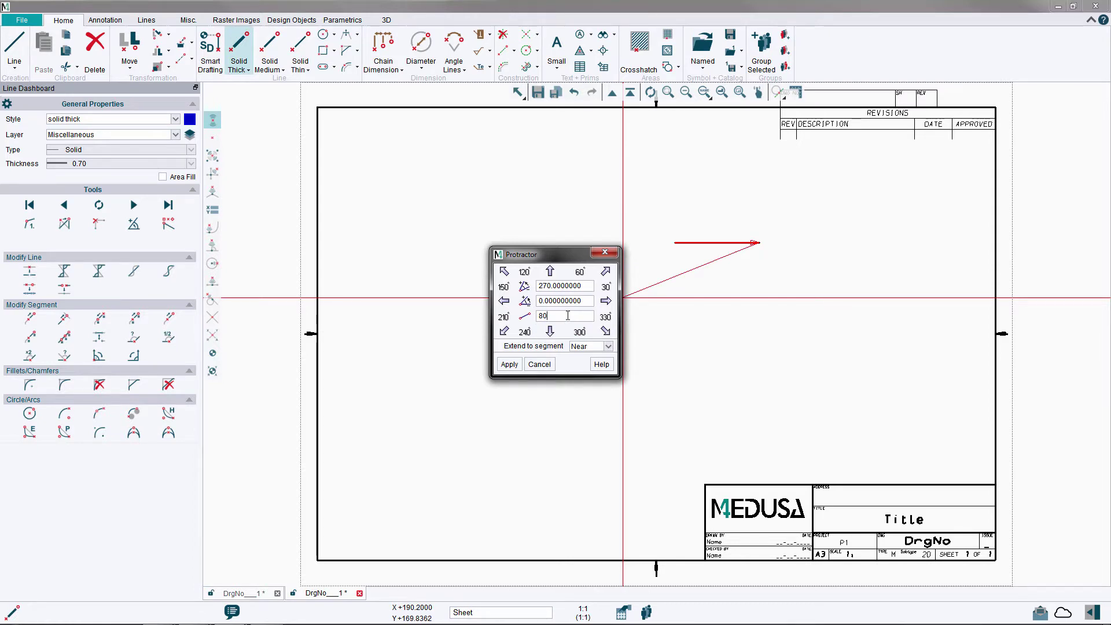
left_click(508, 364)
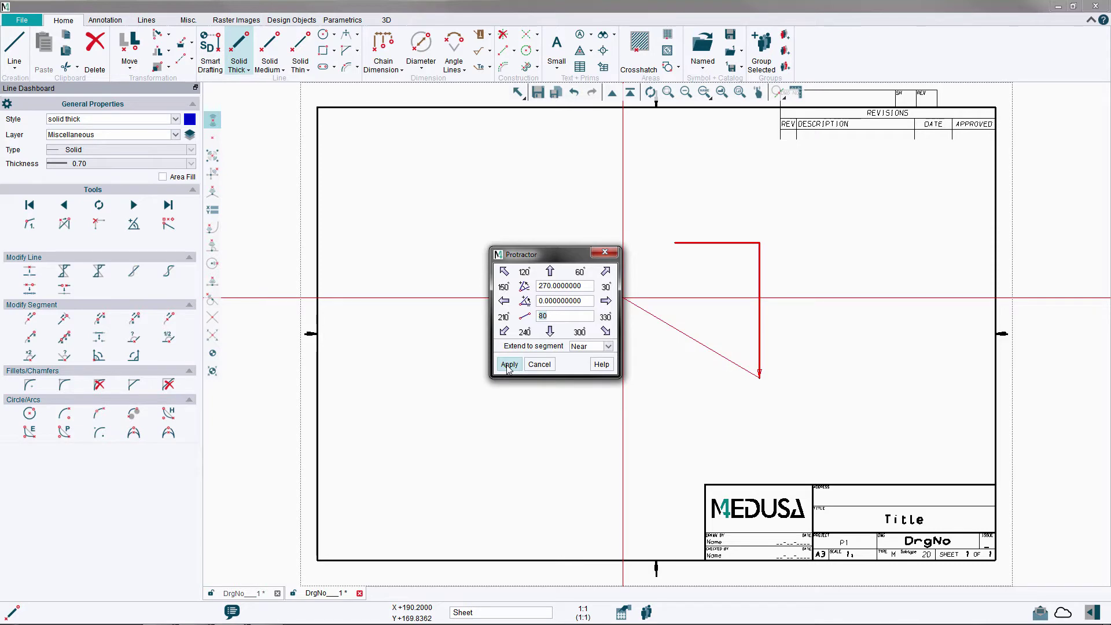
Step: Add a 50-long leftward bottom edge, then a 10-long edge rising upward
left_click(507, 303)
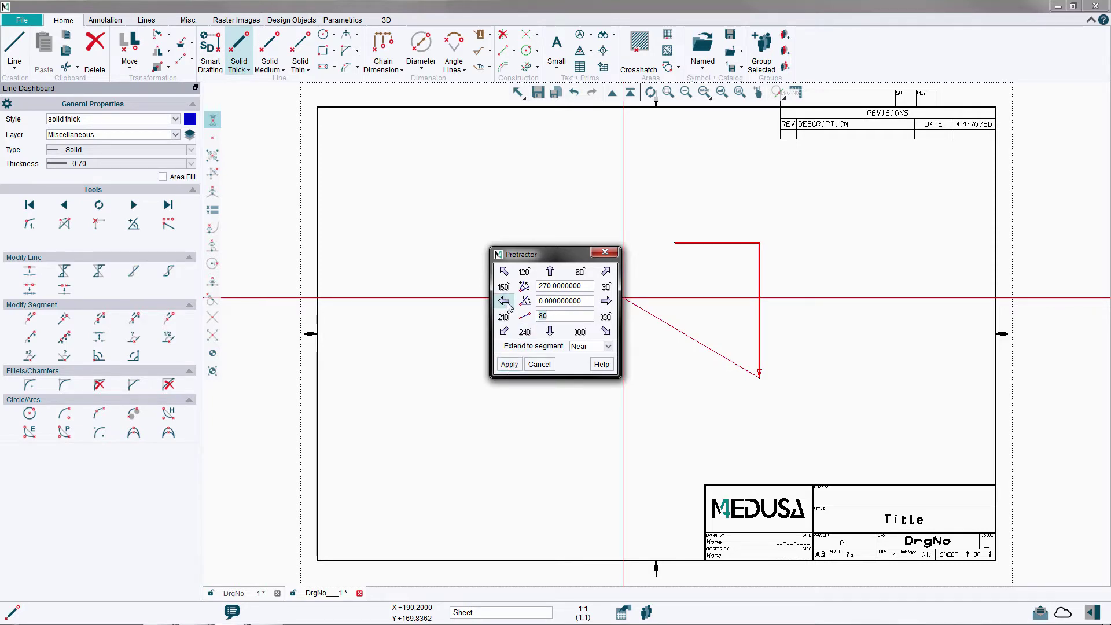
left_click(506, 302)
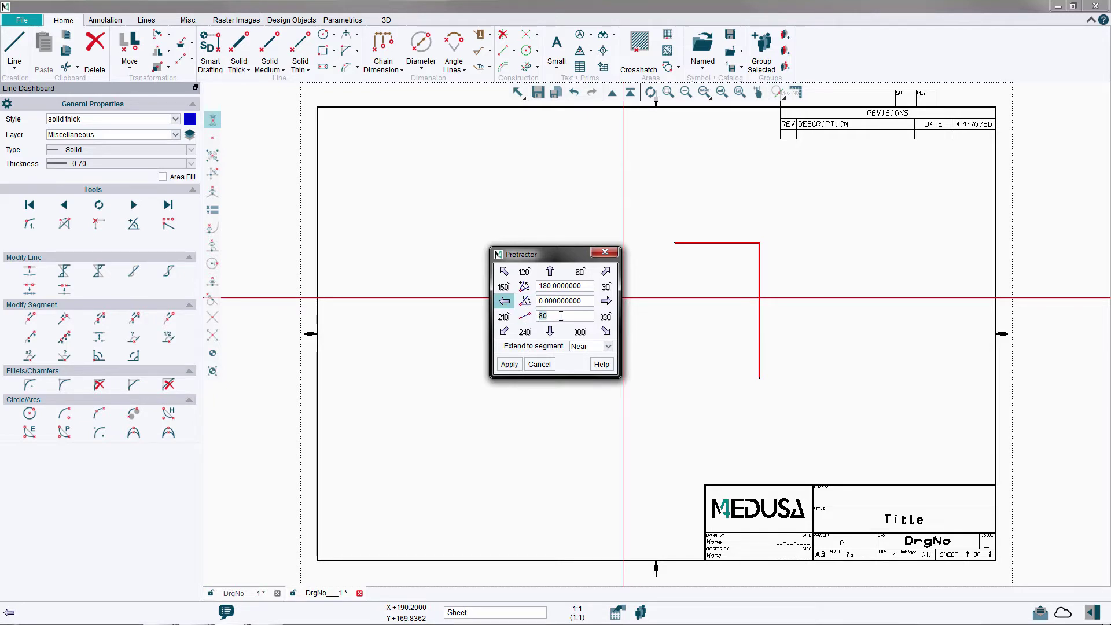
type("50")
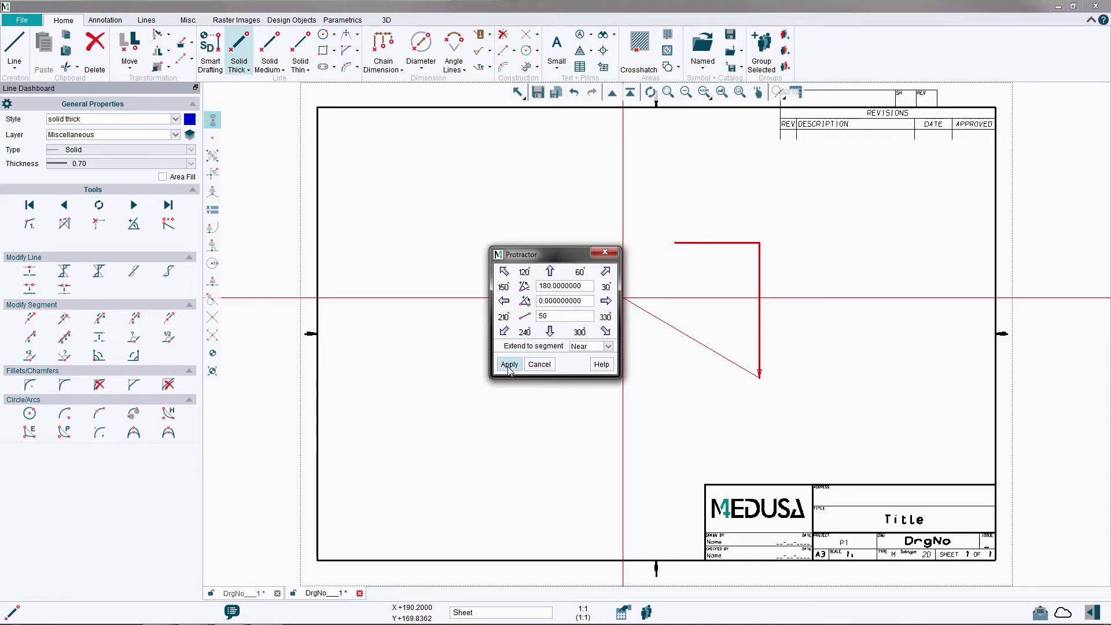
left_click(510, 364)
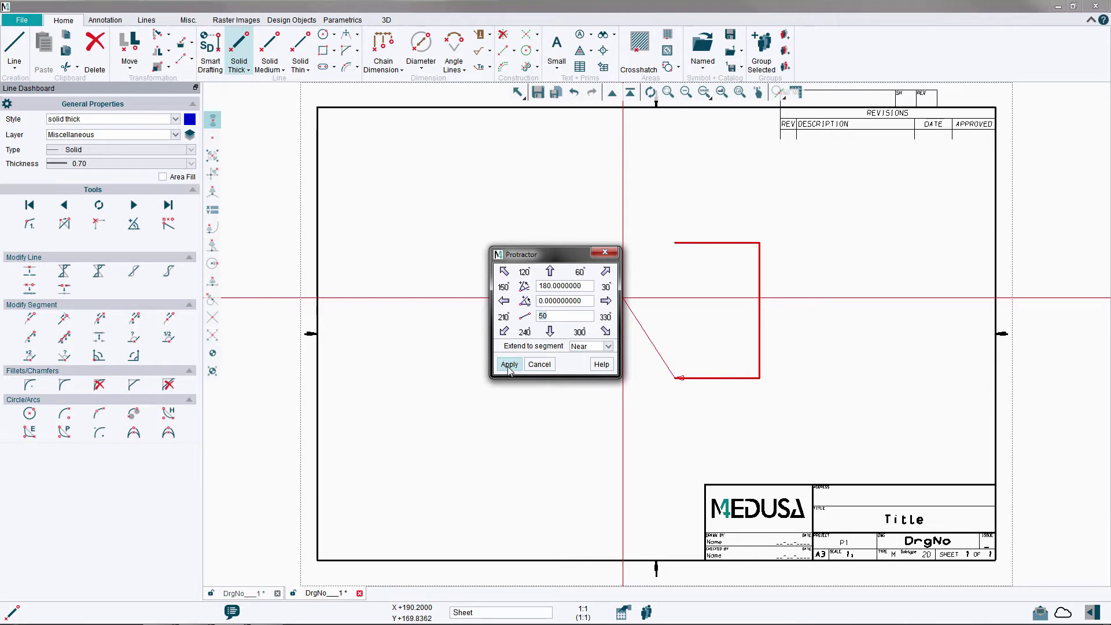
left_click(551, 271)
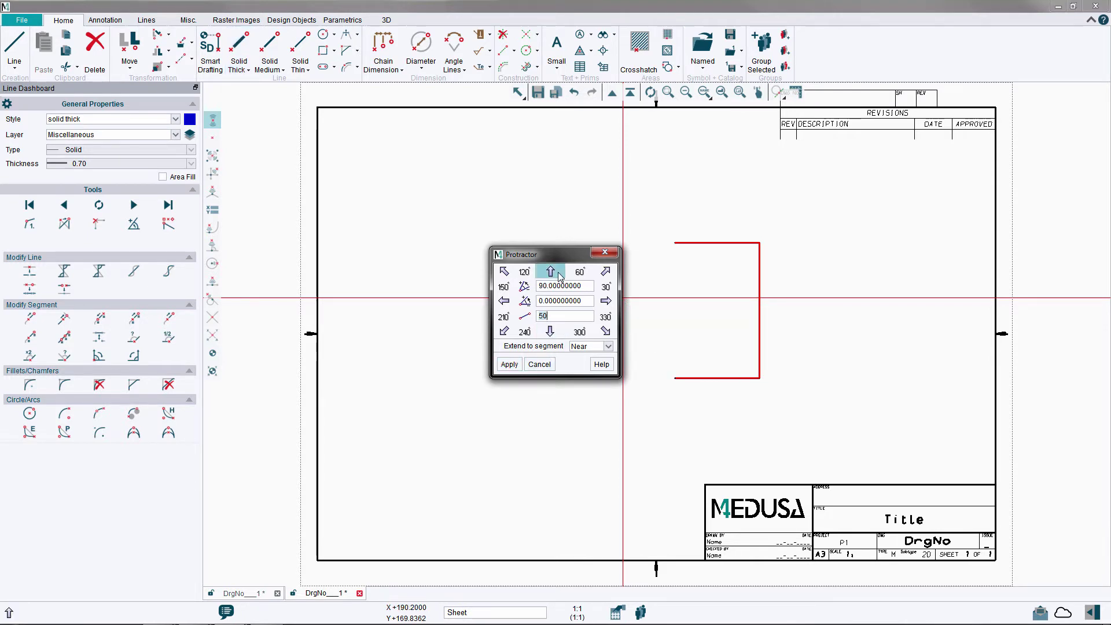
double_click(564, 316)
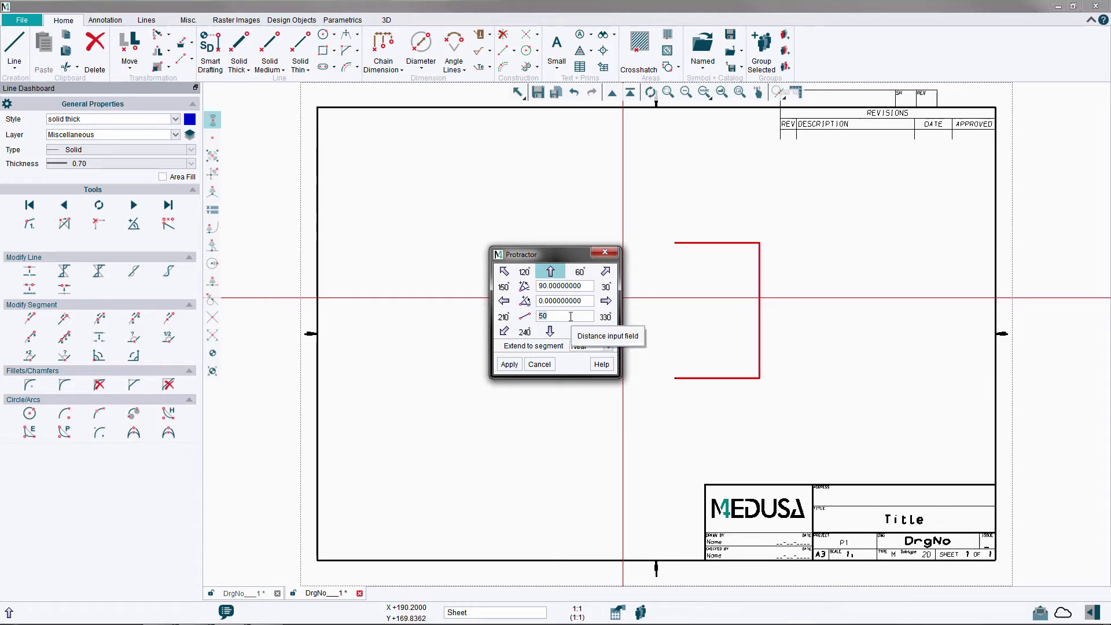
type("10")
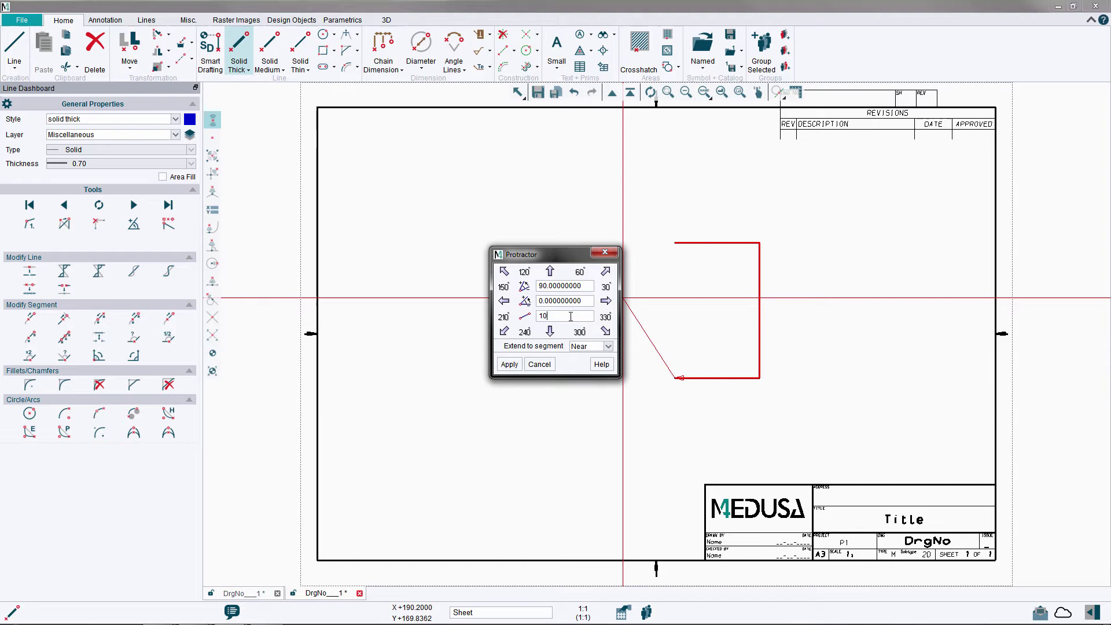
left_click(510, 363)
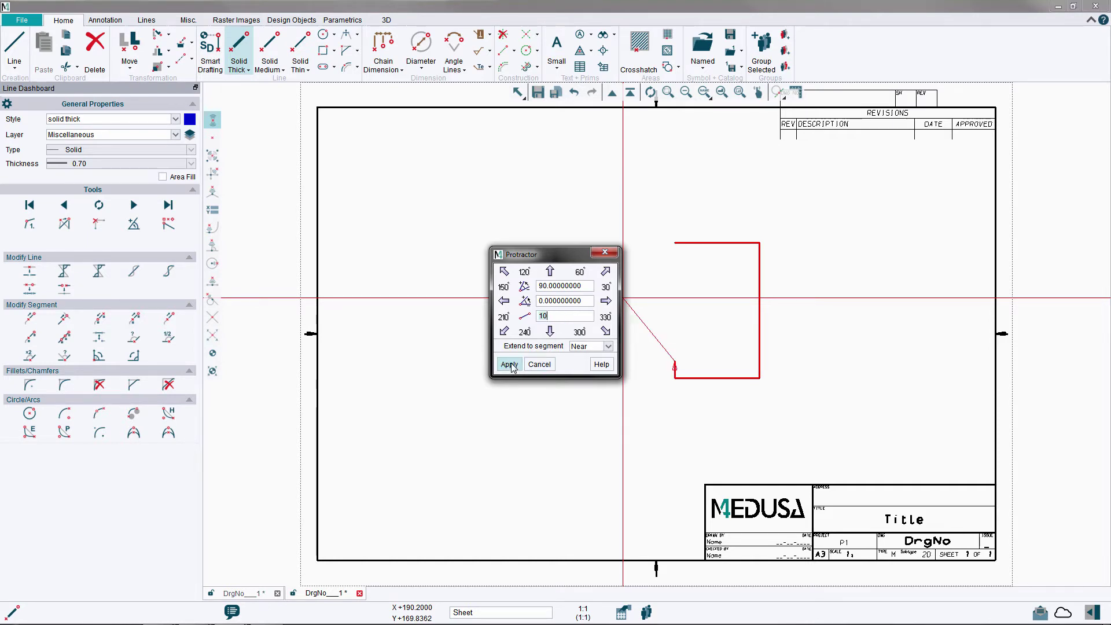
Step: Draw a 40-long inner edge to the right, then a 60-long edge upward
left_click(606, 301)
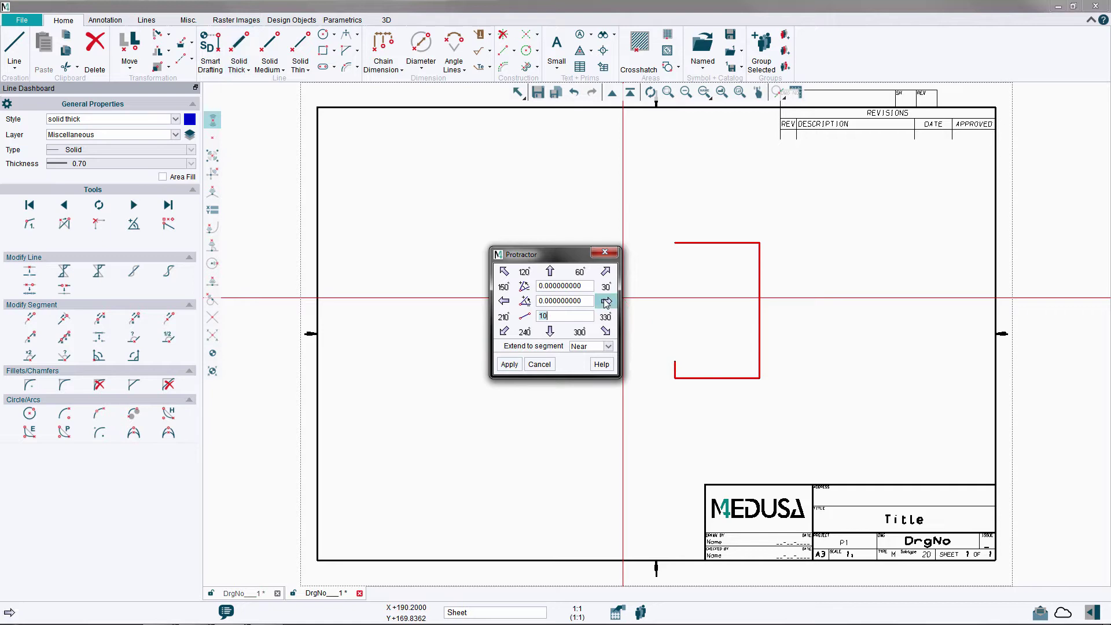
left_click(566, 315)
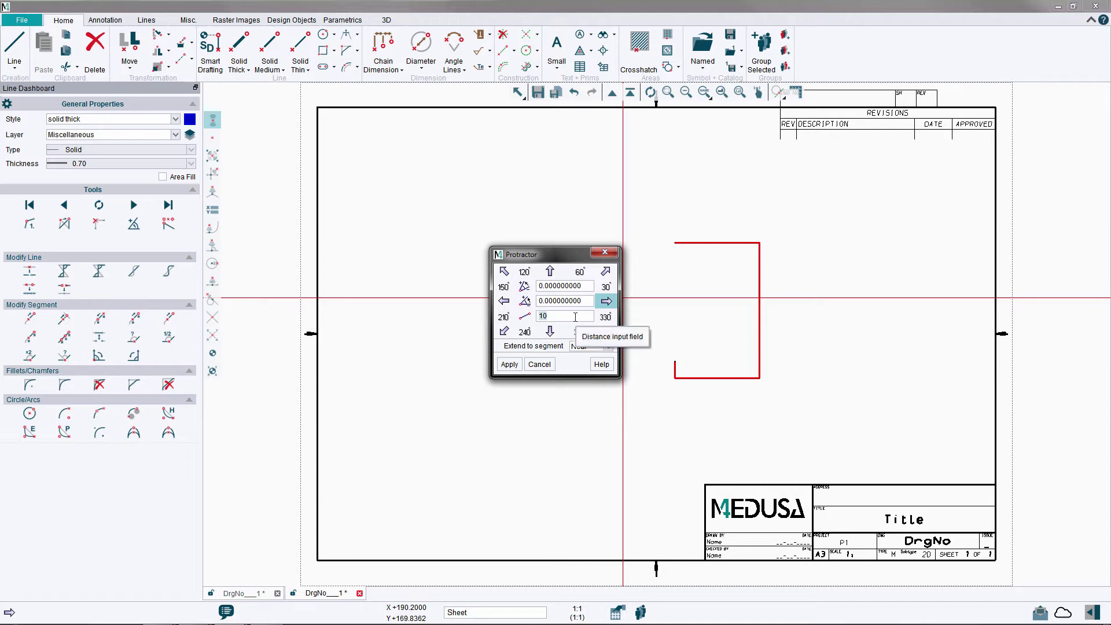
type("4")
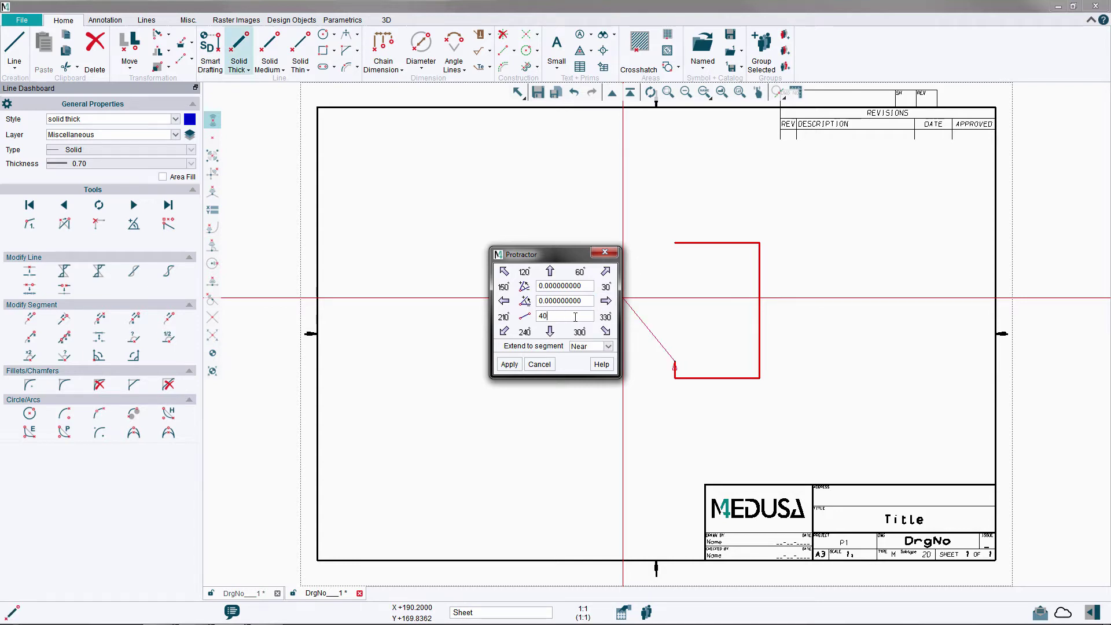
left_click(506, 367)
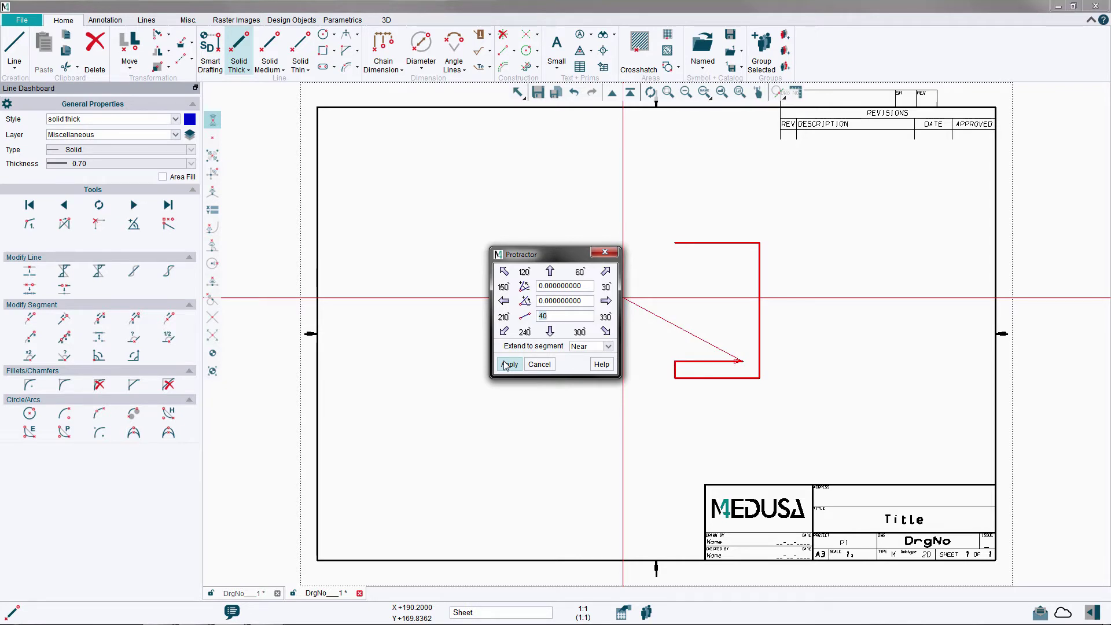
left_click(550, 272)
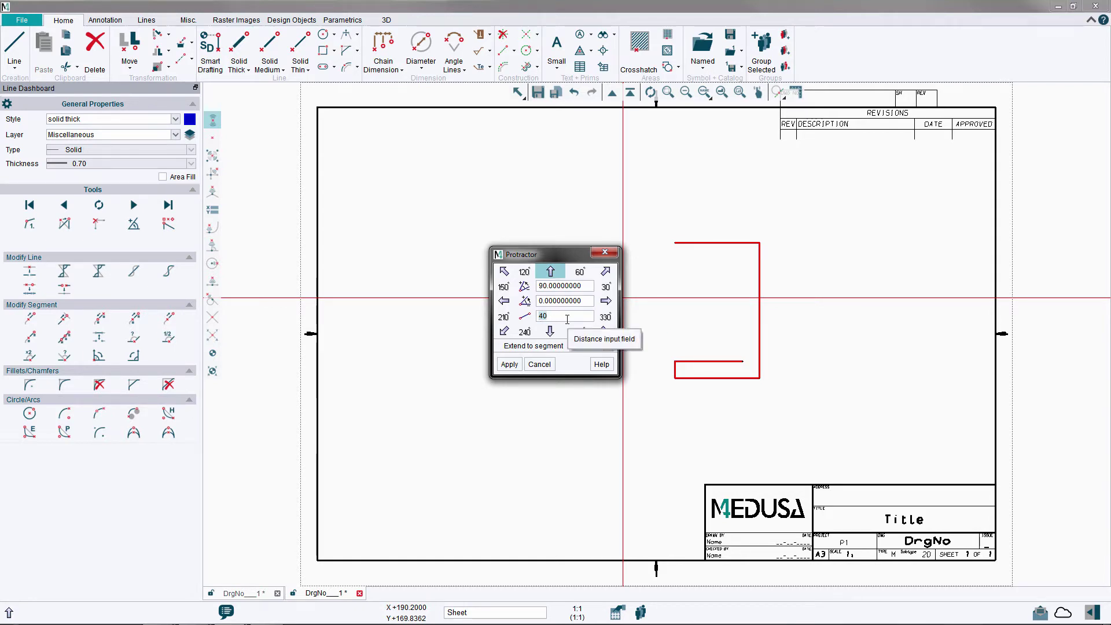
type("60")
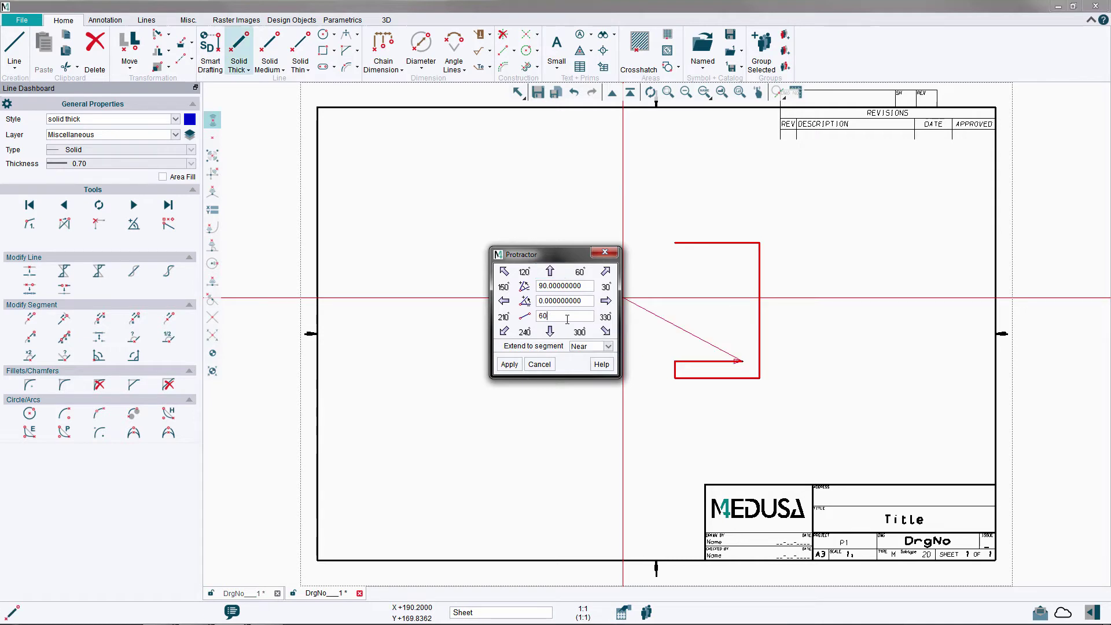
left_click(509, 364)
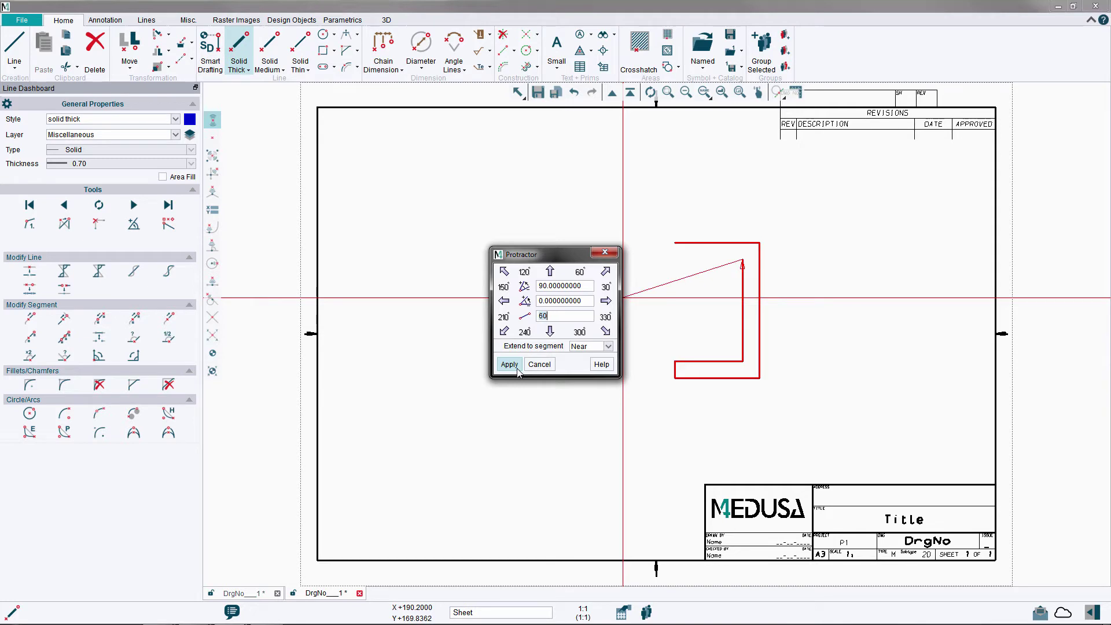
Step: Add the final 40-long leftward segment and close the line back to its start point
left_click(506, 301)
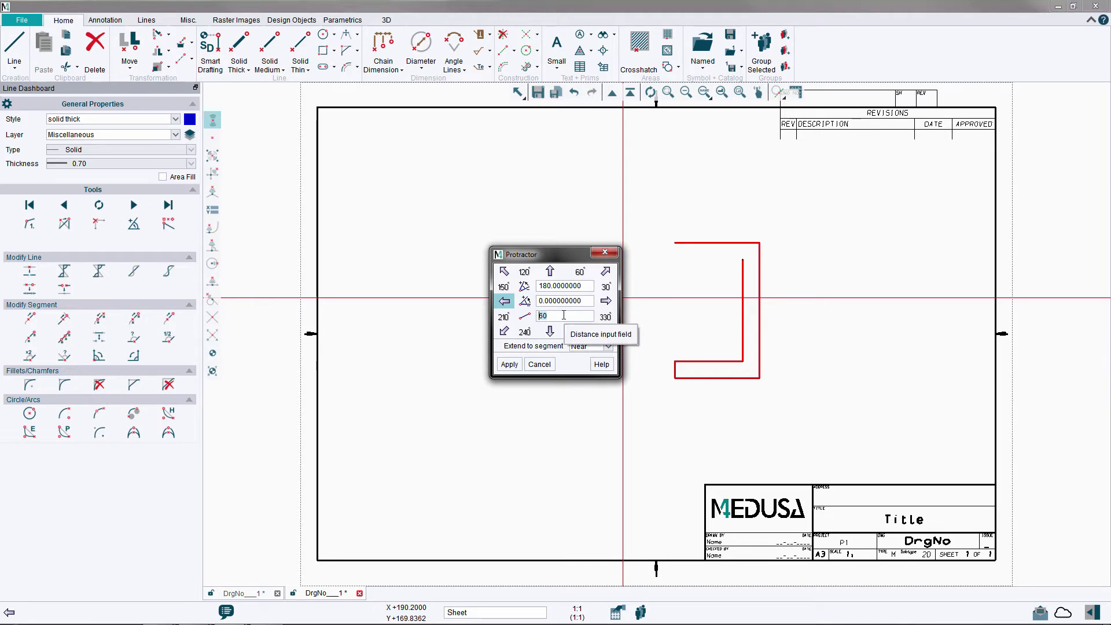
double_click(562, 315)
type("40")
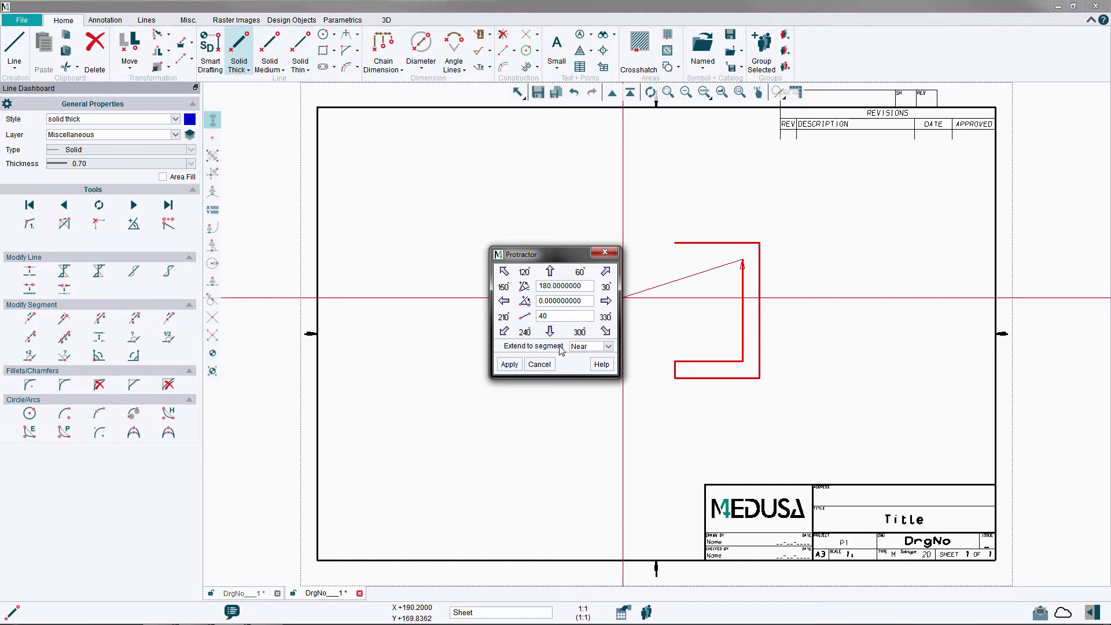
left_click(508, 366)
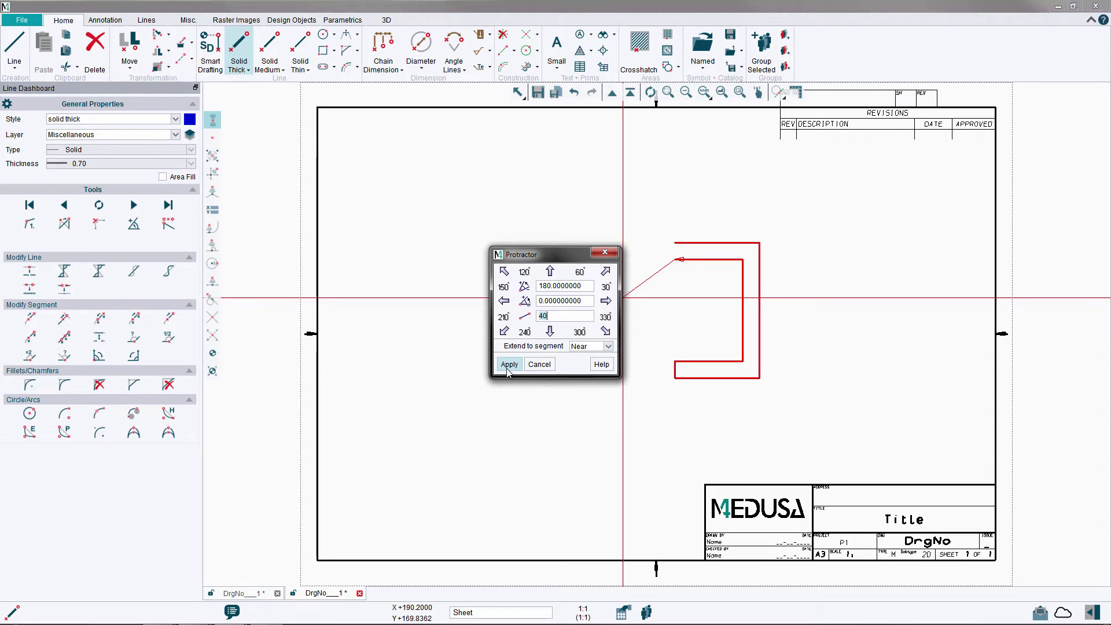
right_click(695, 298)
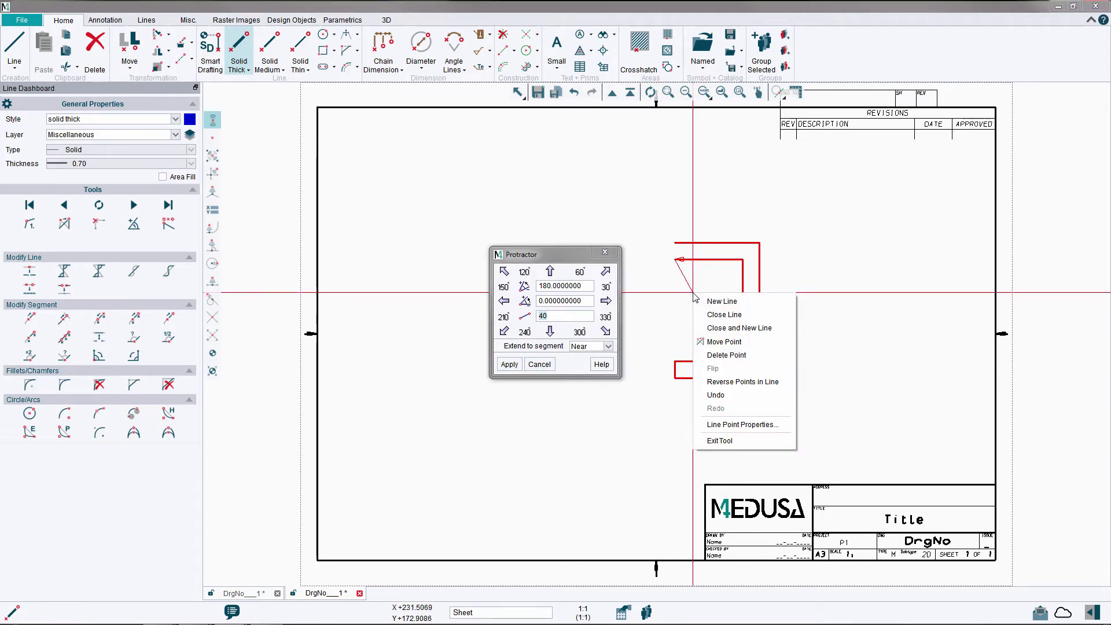
left_click(723, 314)
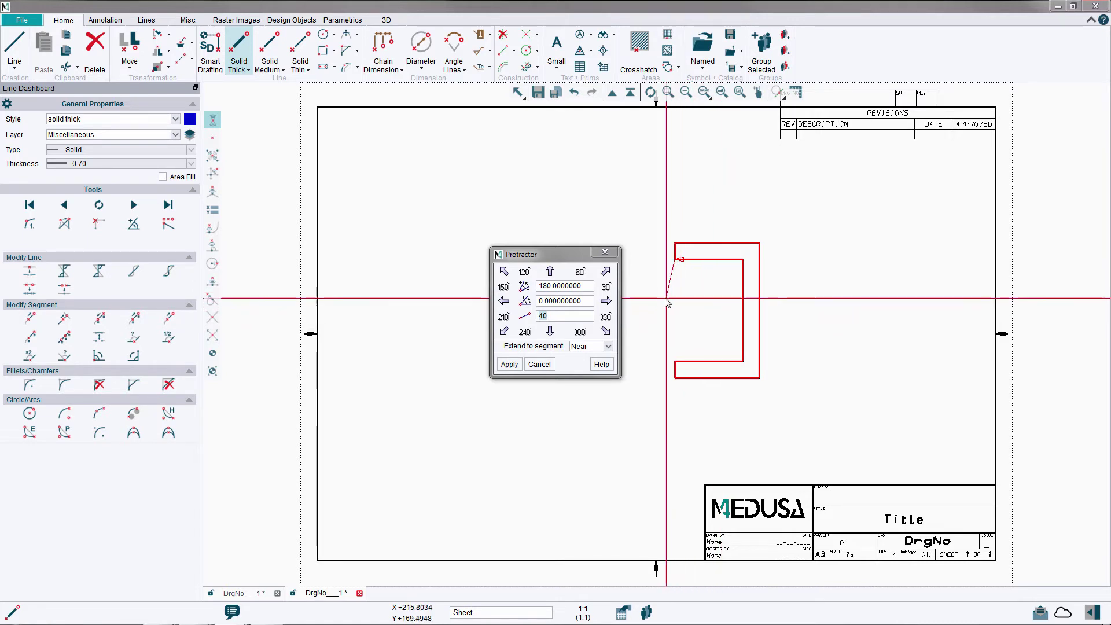
Step: Close the Protractor and start the Fillet tool from the Lines tab
left_click(605, 253)
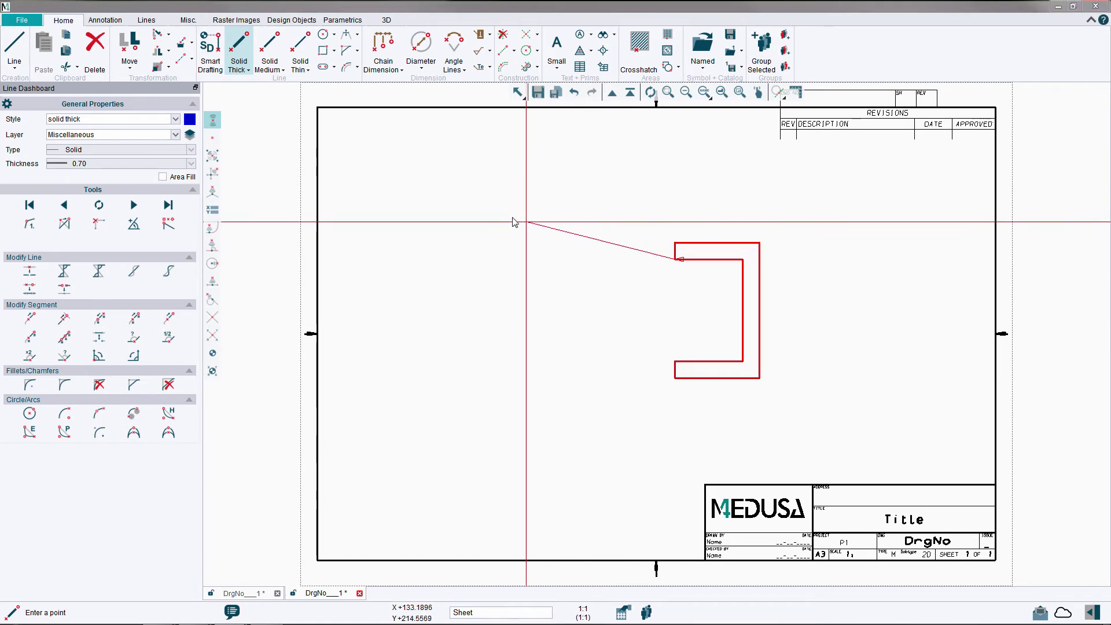
left_click(147, 20)
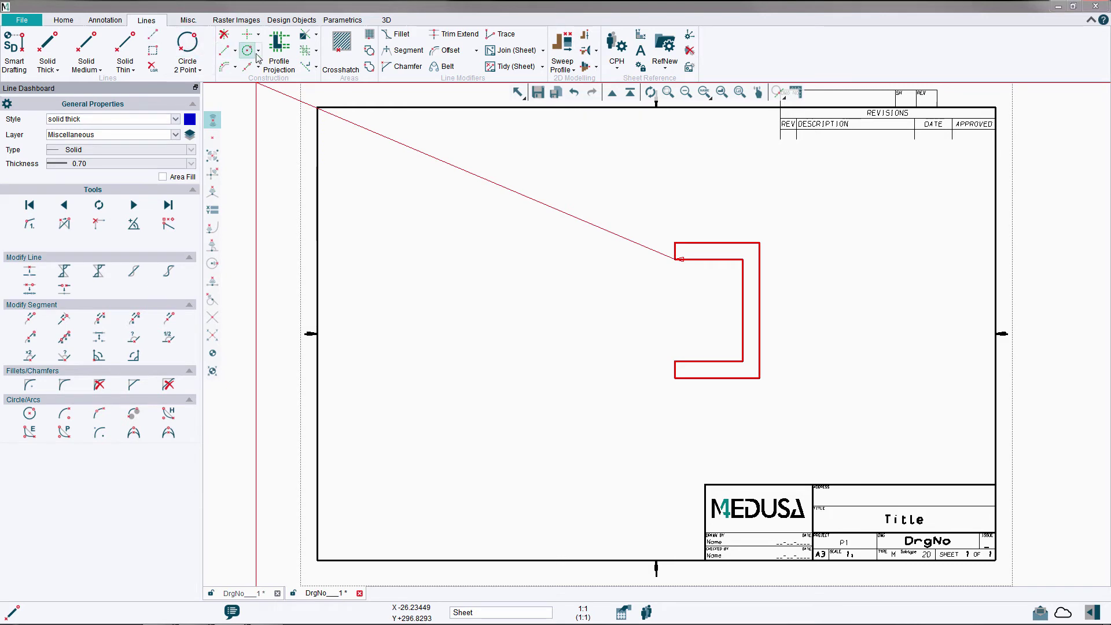
left_click(402, 36)
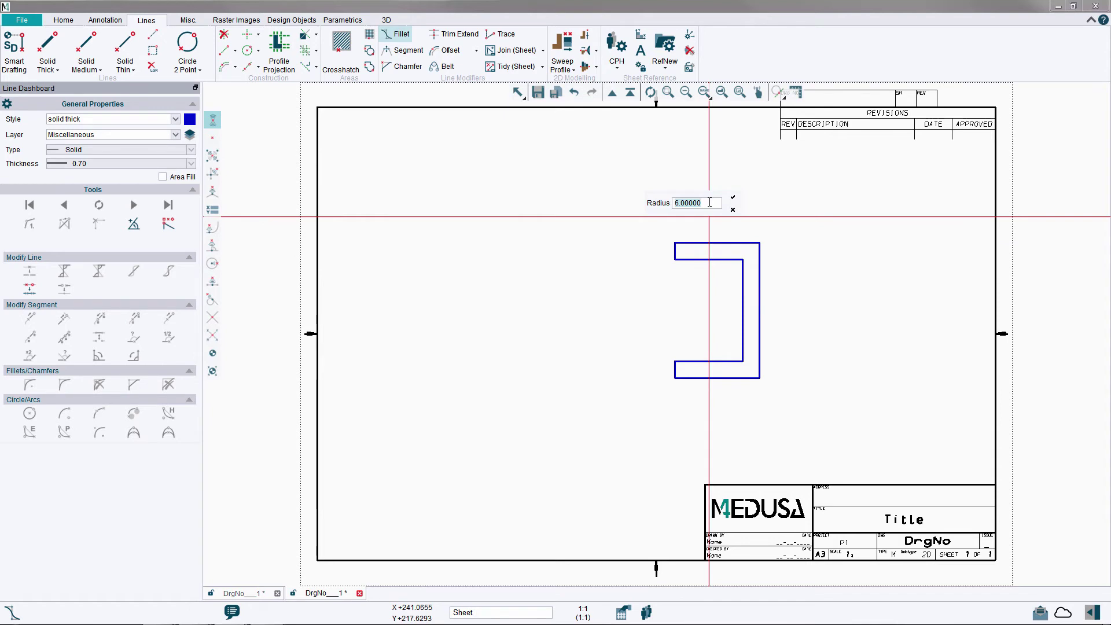
type("15")
Step: Fillet the top-right and bottom-right outer corners with radius 15
left_click(732, 201)
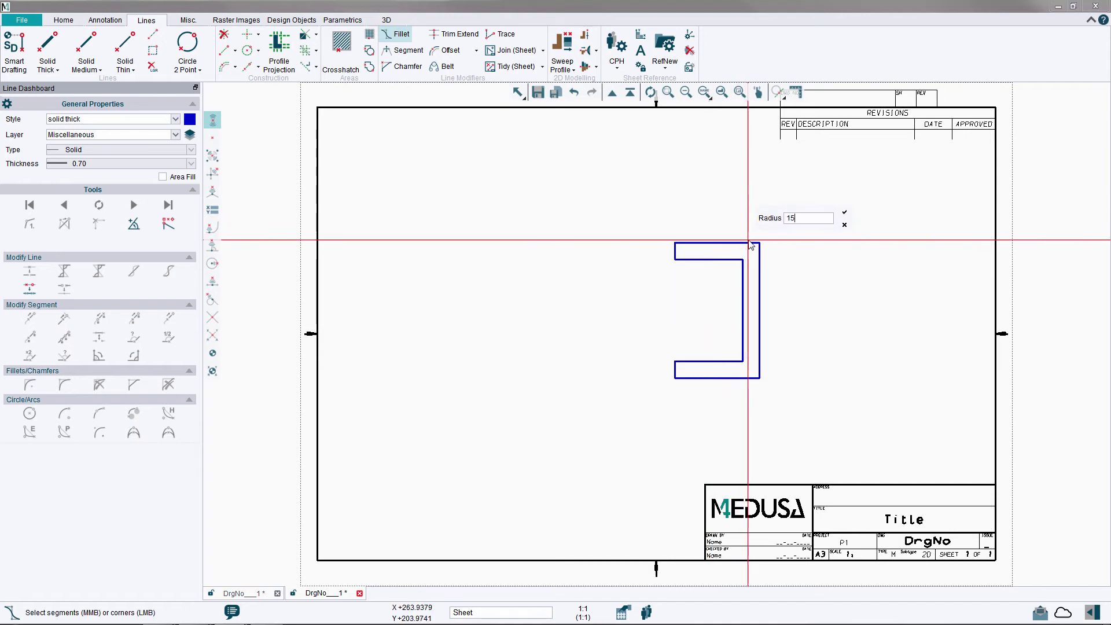
left_click(761, 249)
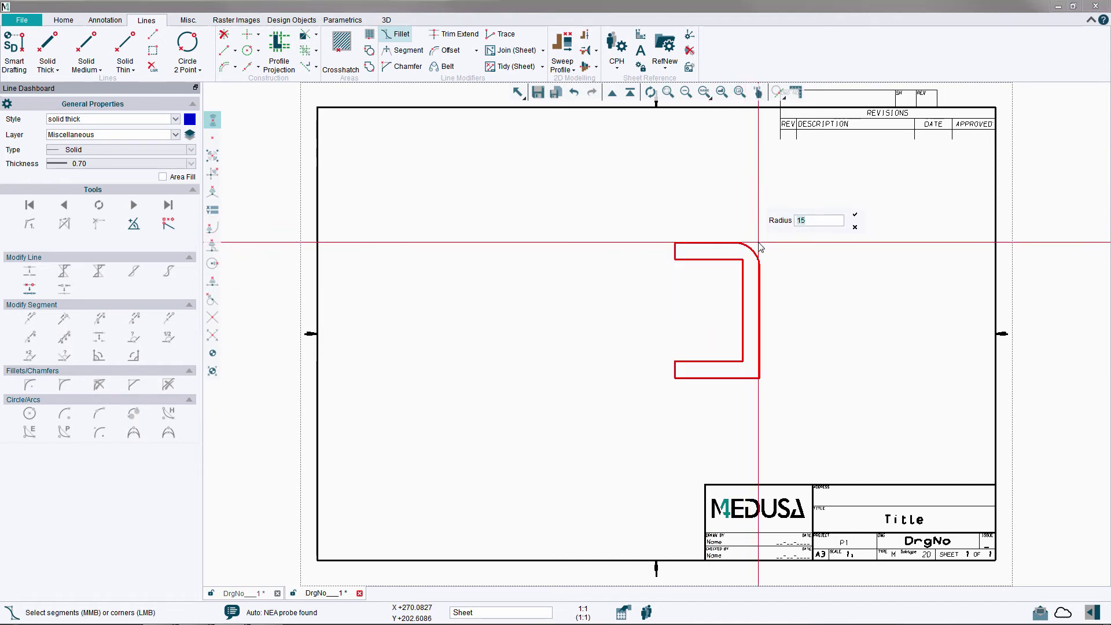
left_click(762, 384)
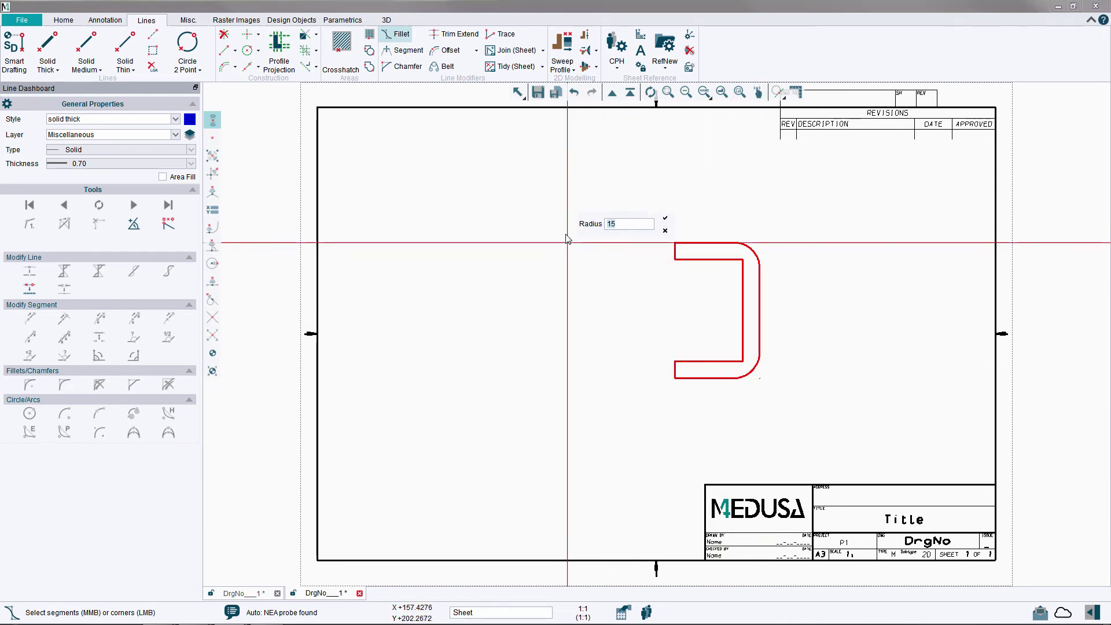
Step: Fillet the lower inner corner with radius 5, then exit the fillet tool
double_click(605, 179)
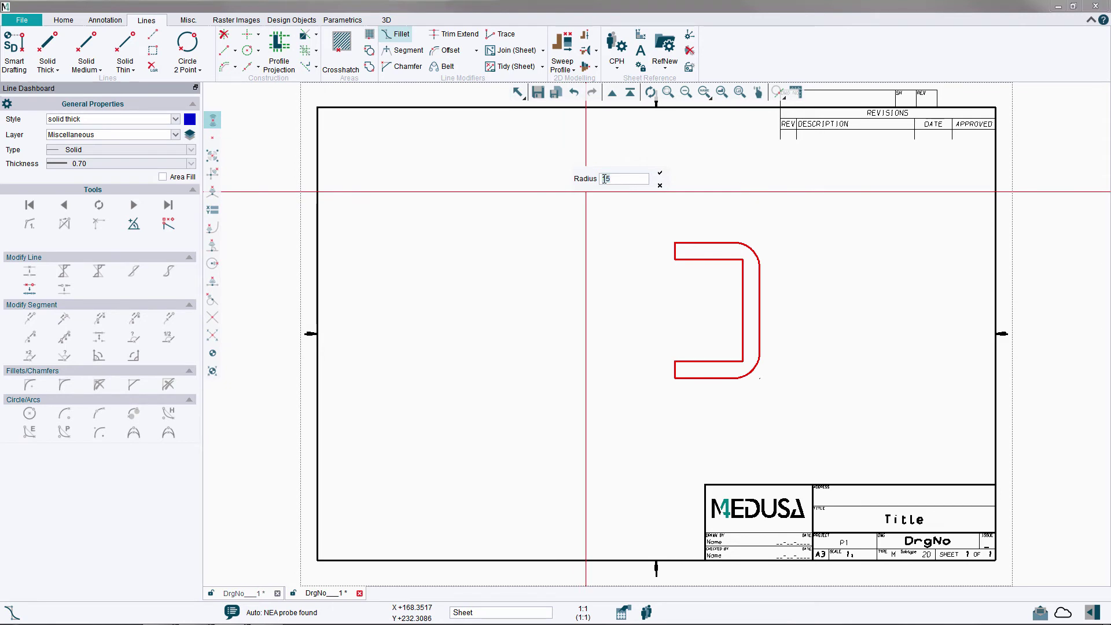
type("5")
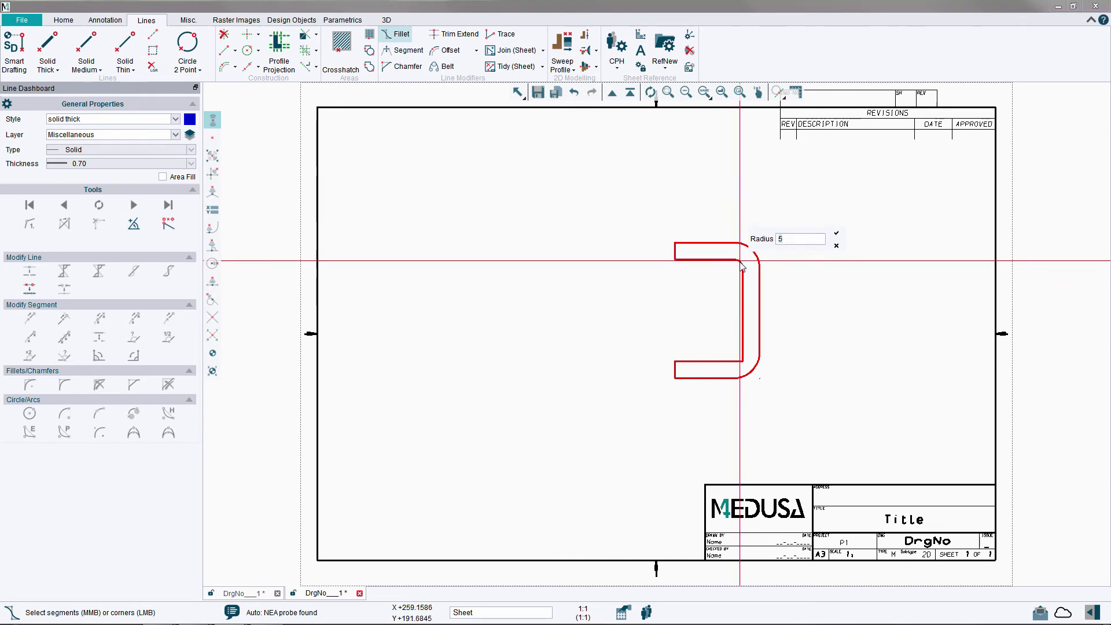
left_click(742, 359)
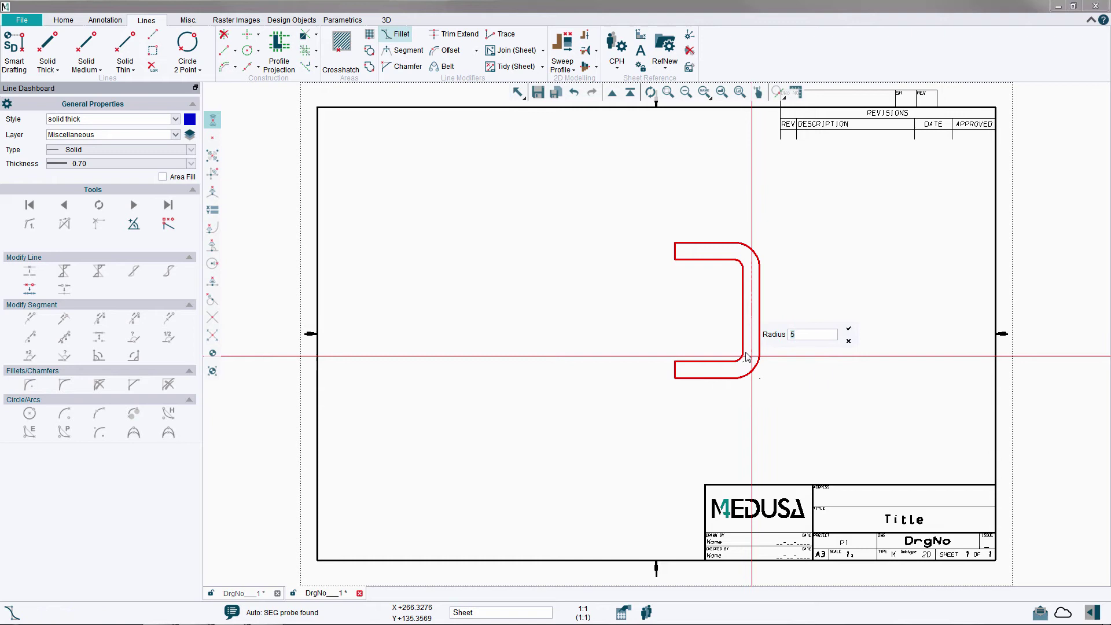
right_click(607, 230)
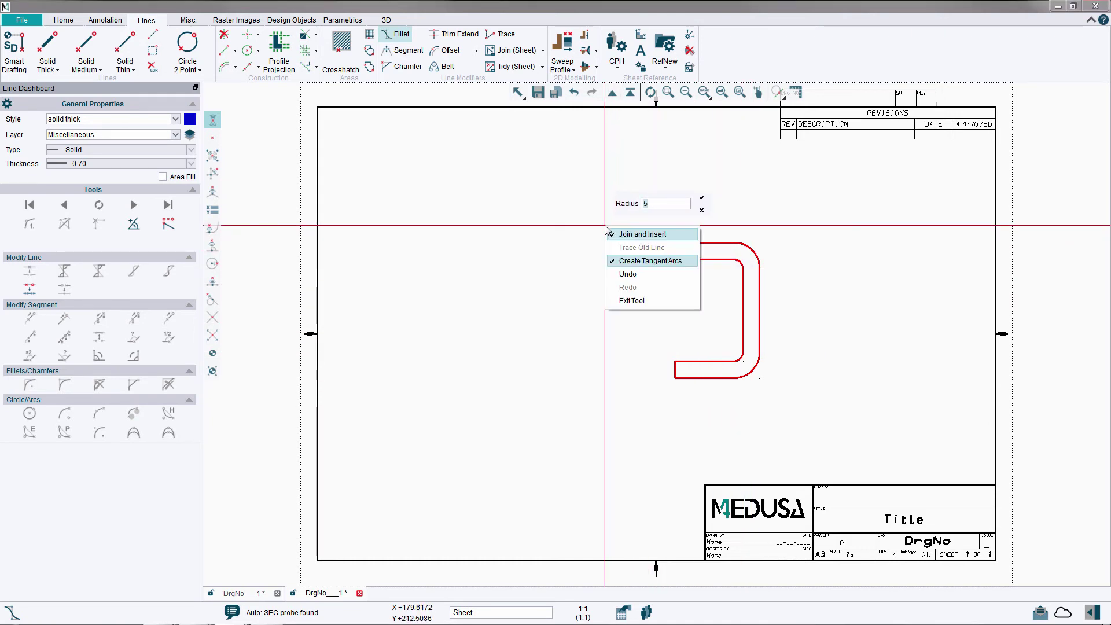
left_click(628, 300)
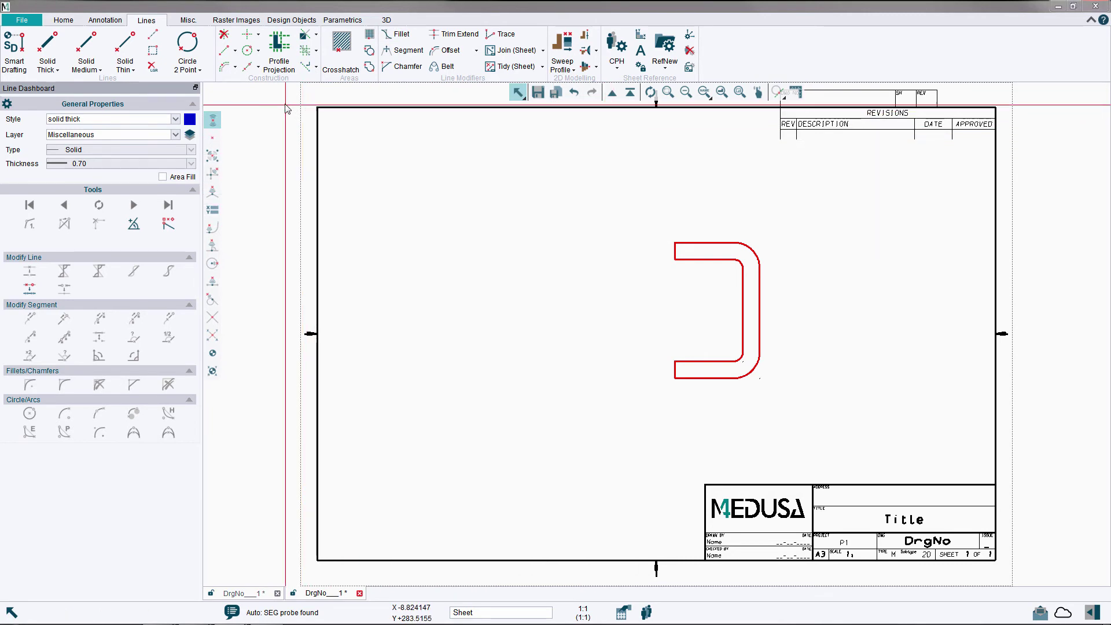
Step: Group the C profile under the name 'c line' and deselect everything
left_click(64, 19)
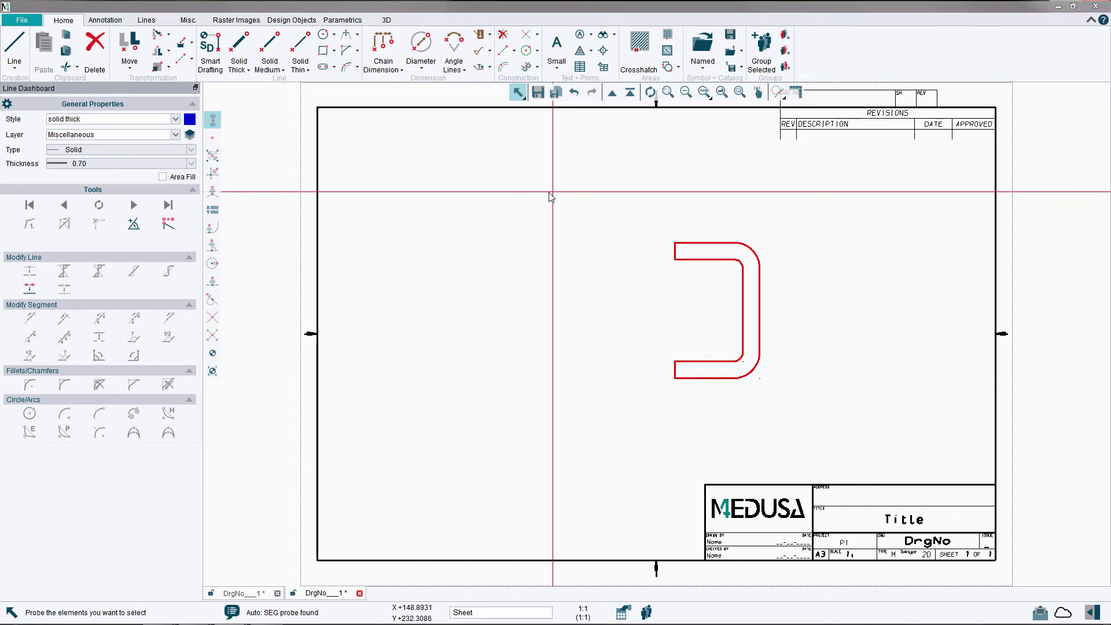
left_click(762, 62)
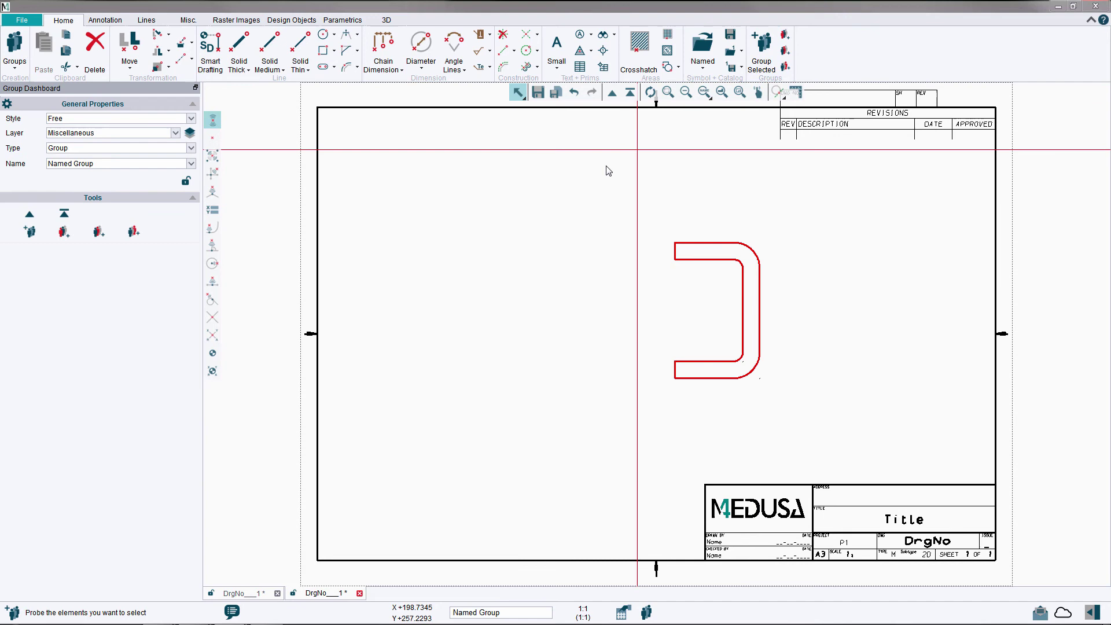
left_click_drag(100, 164, 62, 165)
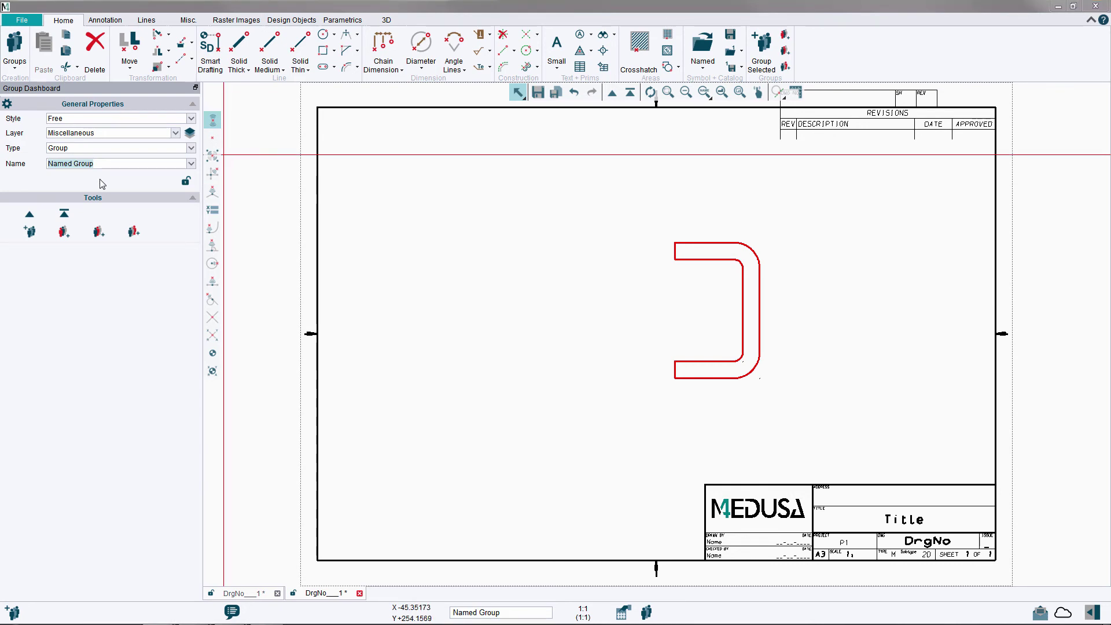
left_click(102, 165)
left_click_drag(105, 165, 37, 167)
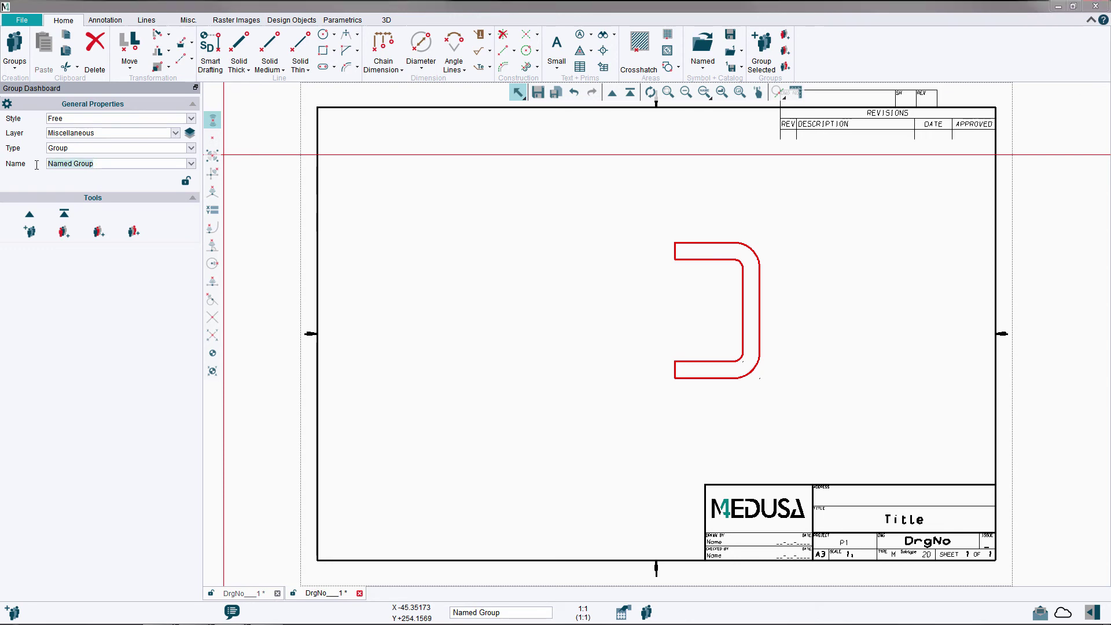
type("c")
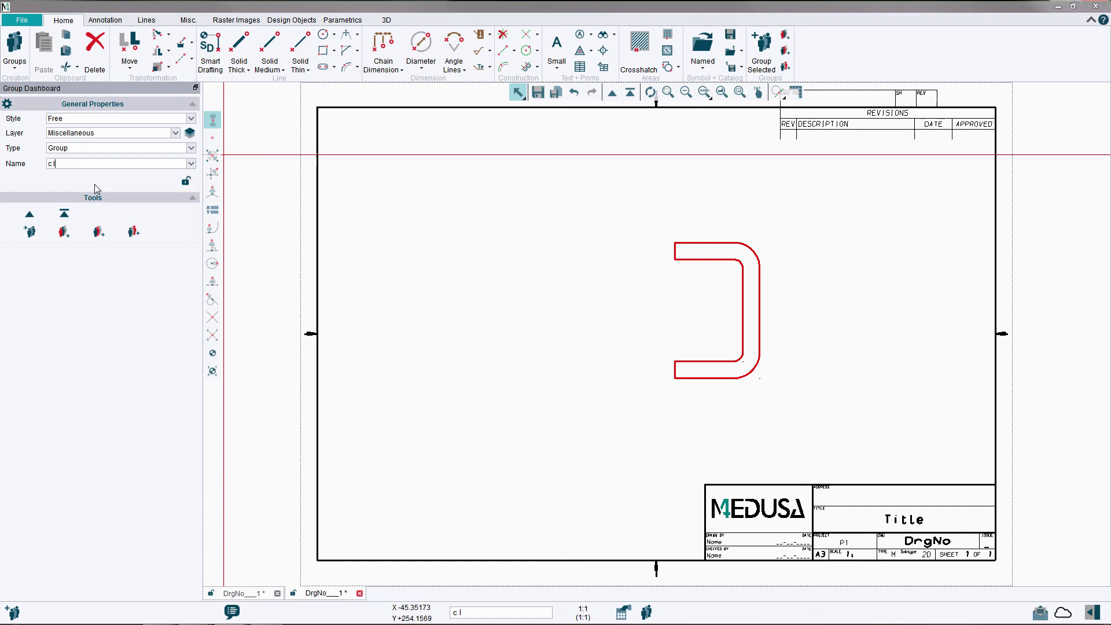
type(" line")
key("Return")
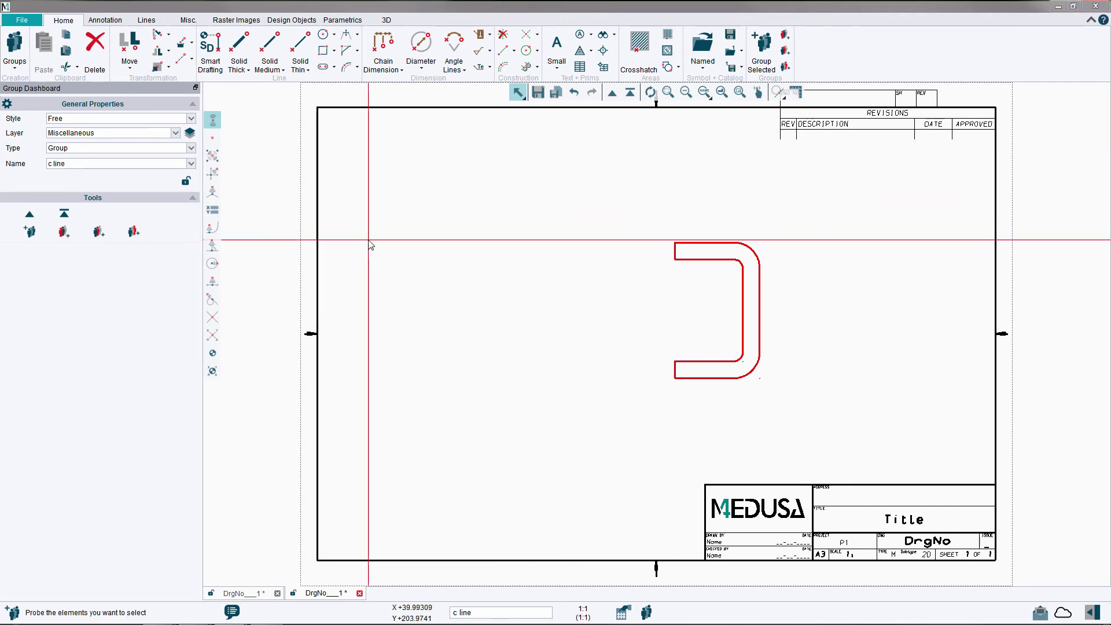
right_click(598, 222)
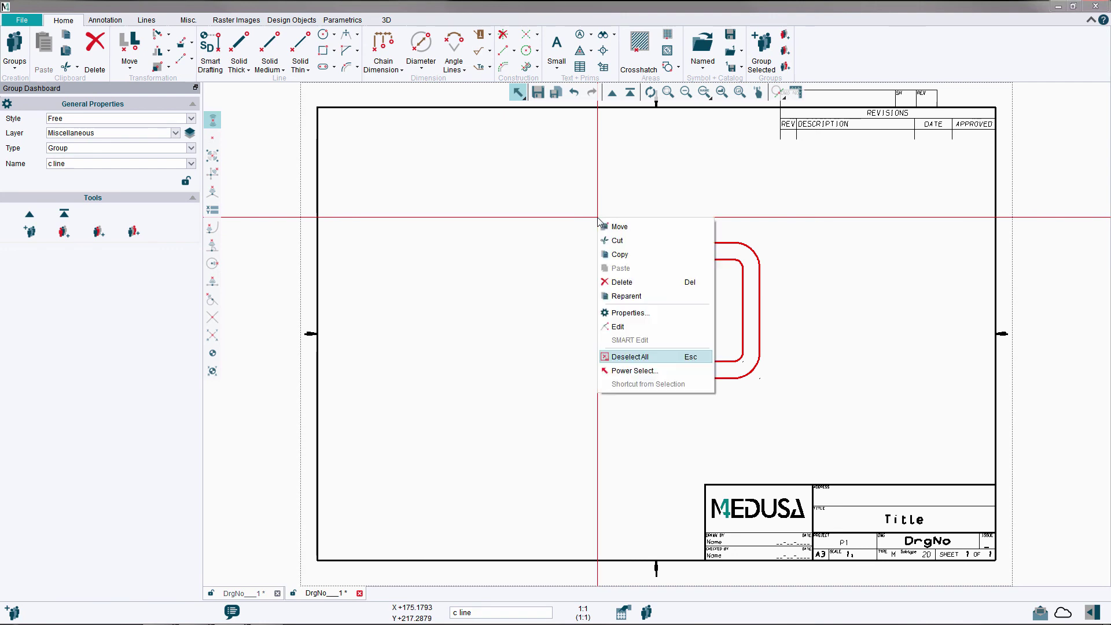
left_click(650, 358)
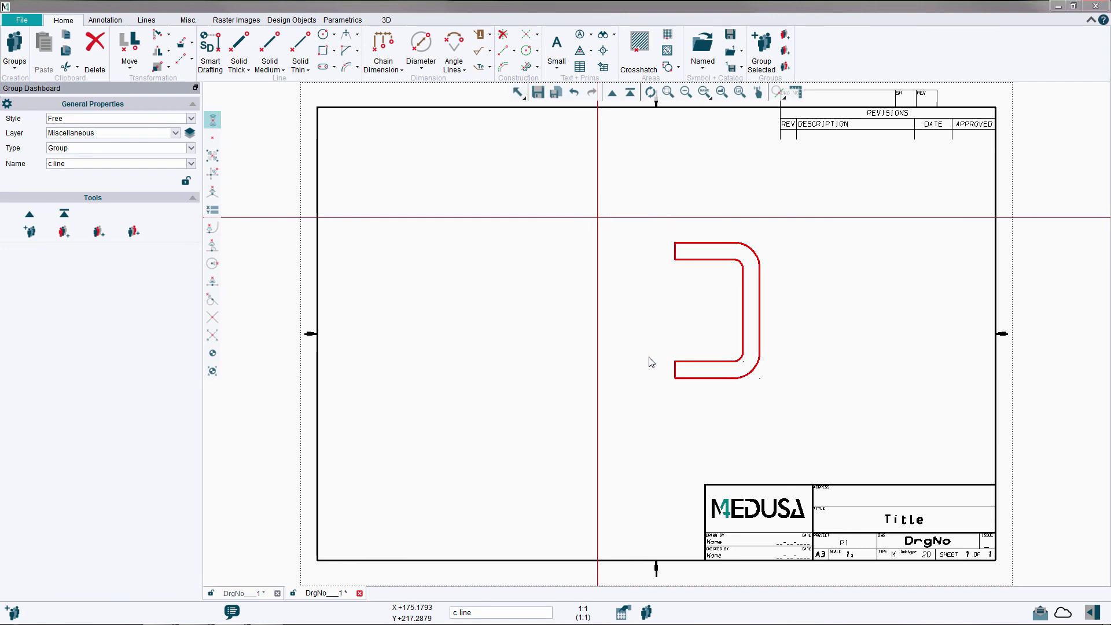
Step: Load the holed plate symbol with a changed probe mode, drop it inside the C profile, then bring up placement options
left_click(731, 54)
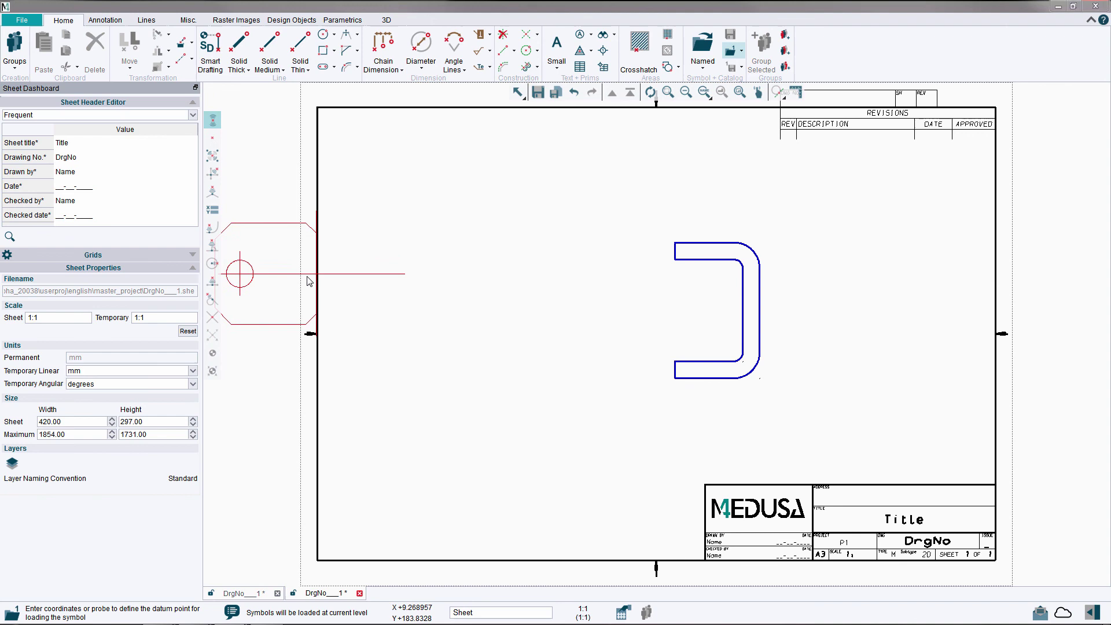
left_click(211, 284)
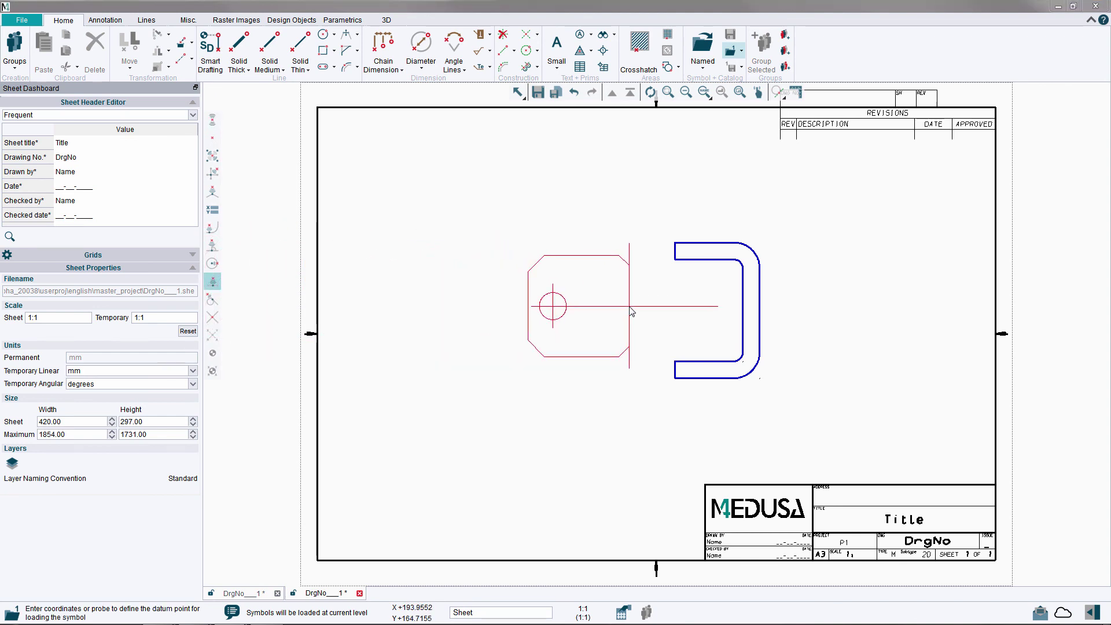
left_click(744, 318)
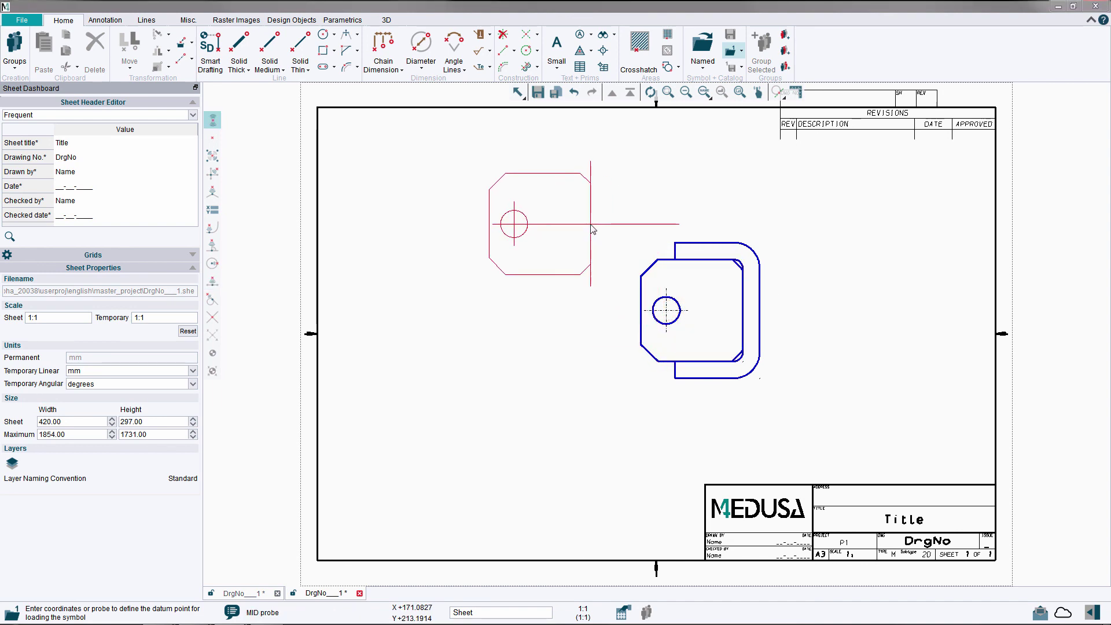
right_click(592, 228)
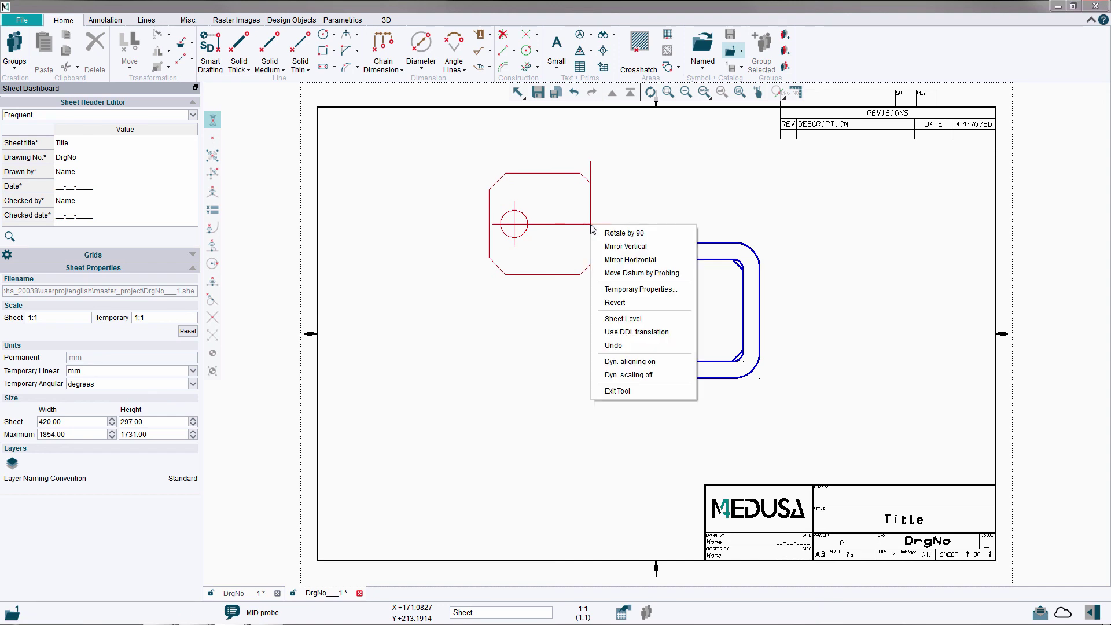